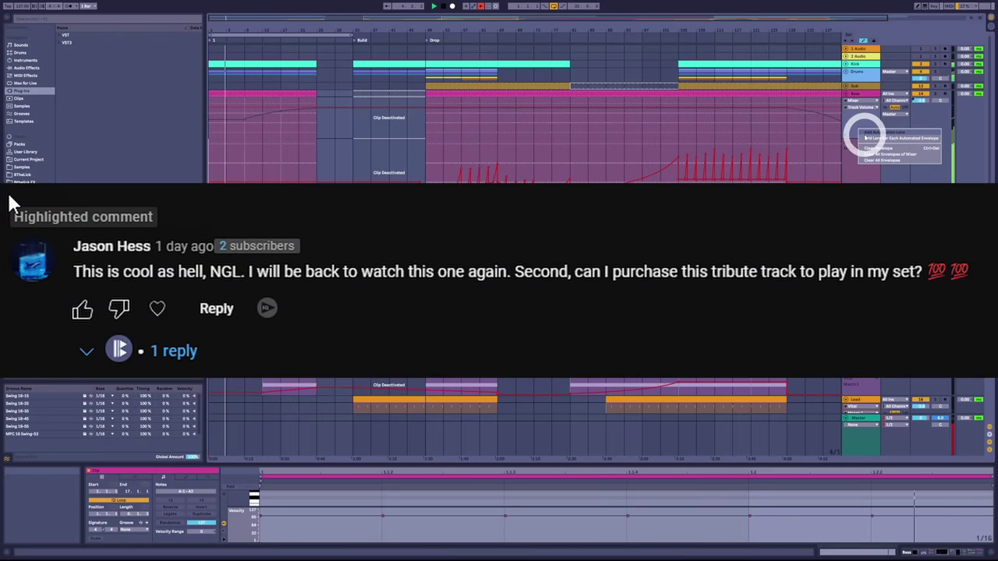
# Show a separate lane for each automated envelope on the Bass track, and copy the automation from bars 57–65 to bar 17
pyautogui.click(864, 138)
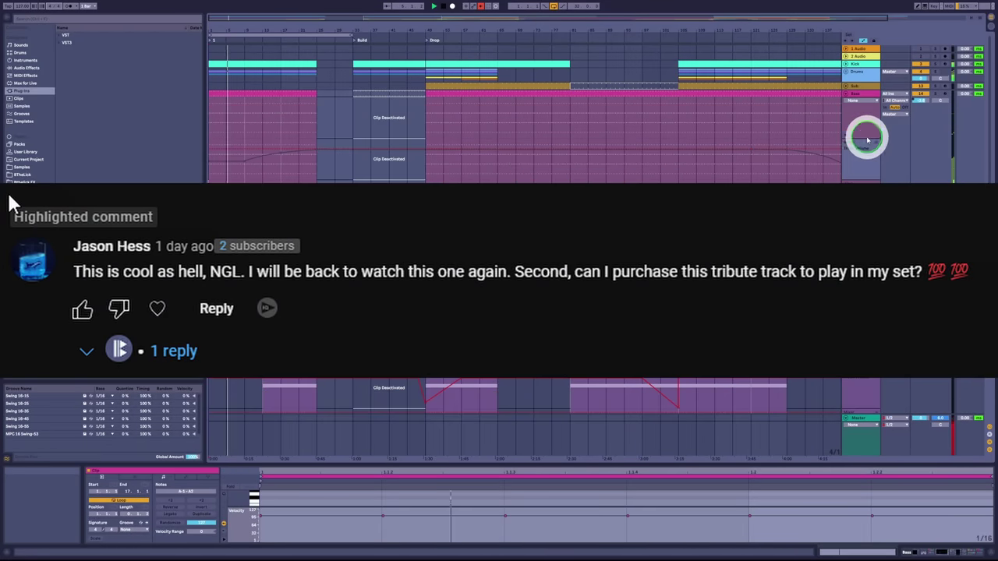
pyautogui.click(463, 182)
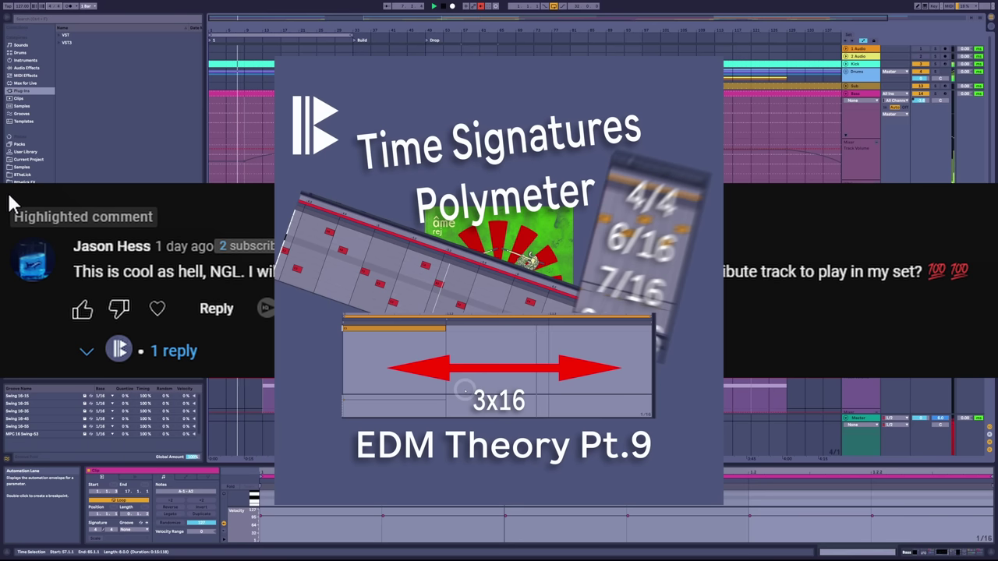
pyautogui.click(247, 192)
pyautogui.hotkey('ctrl', 'v')
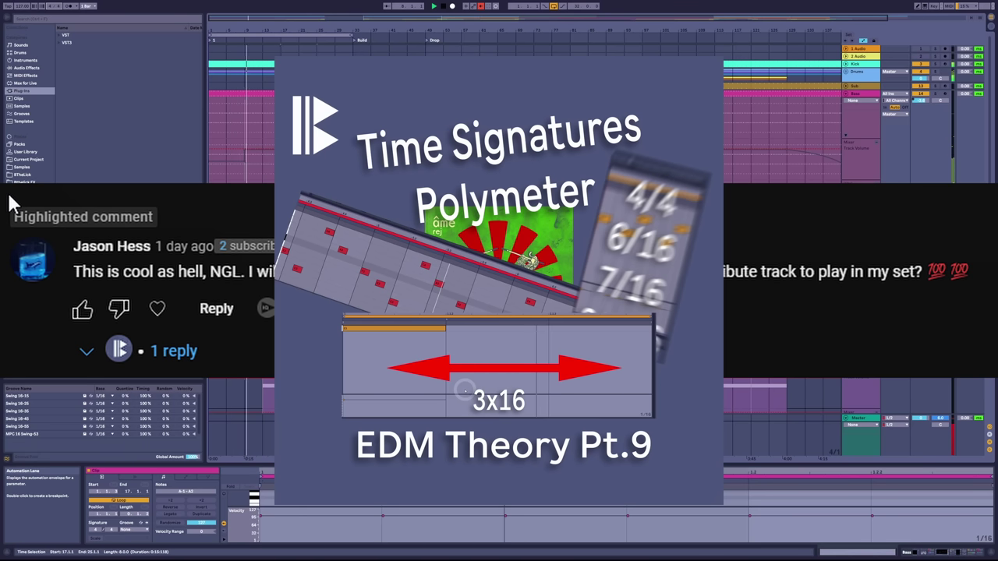
pyautogui.scroll(-2, 296, 292)
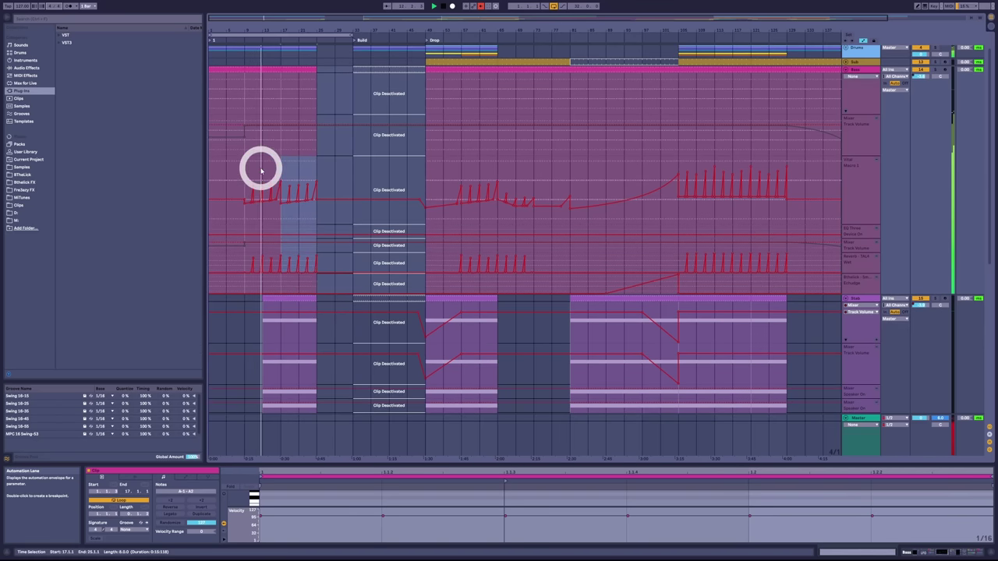
pyautogui.moveTo(245, 172); pyautogui.dragTo(316, 175)
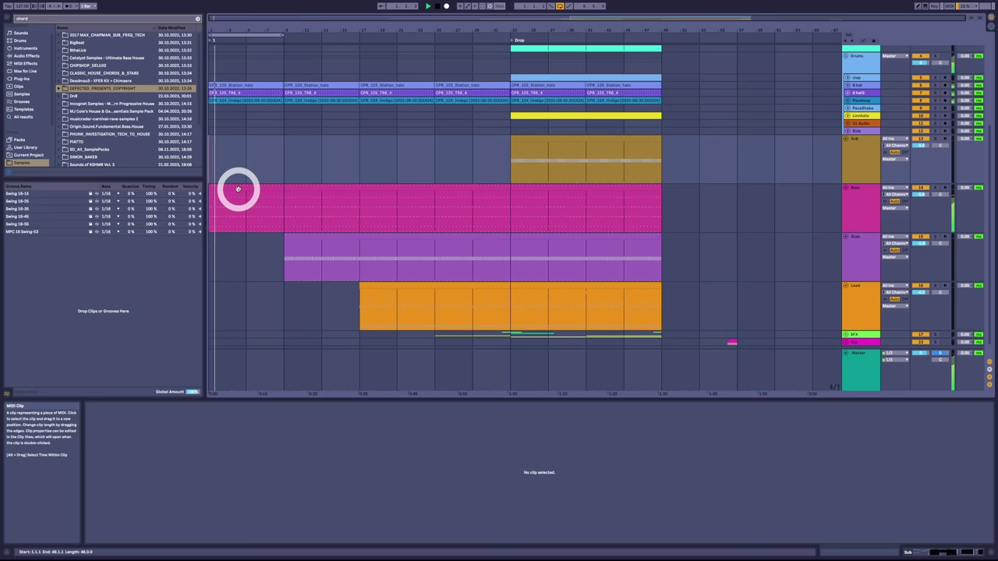
# Open the Sub track's clip at the drop and examine its note pattern in an enlarged note editor
pyautogui.click(237, 188)
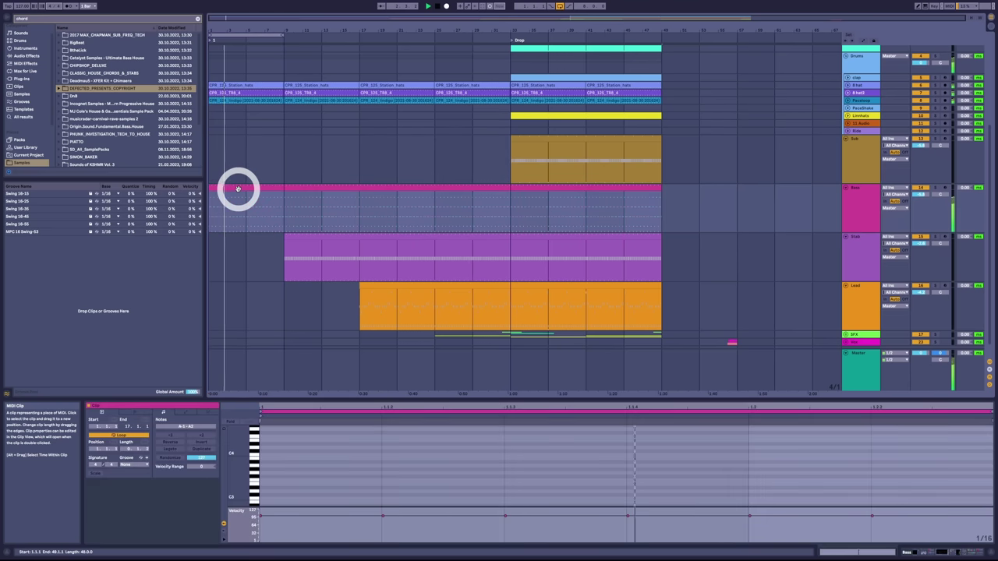
pyautogui.click(455, 150)
pyautogui.click(554, 140)
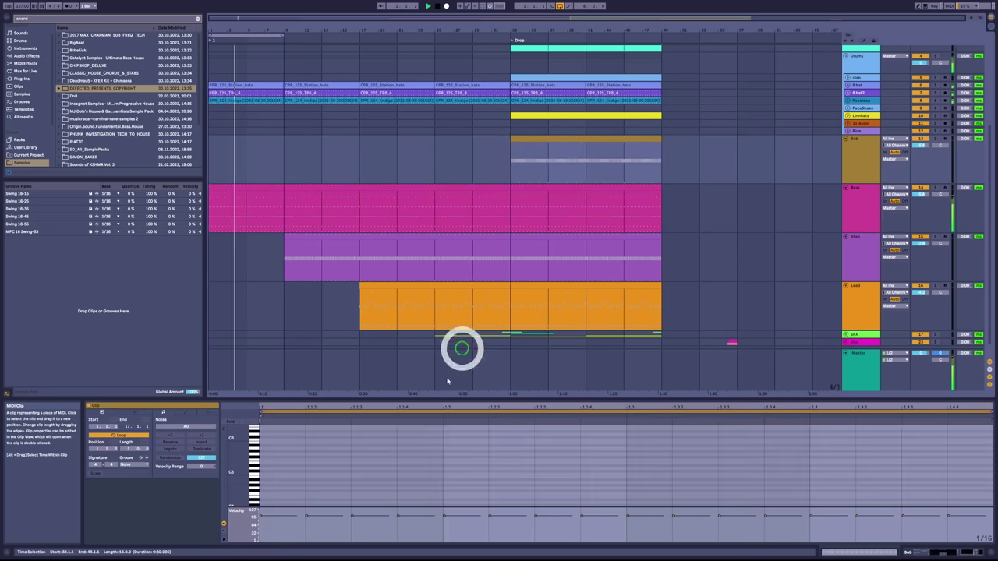
pyautogui.moveTo(449, 400); pyautogui.dragTo(493, 194)
pyautogui.moveTo(286, 357); pyautogui.dragTo(981, 464)
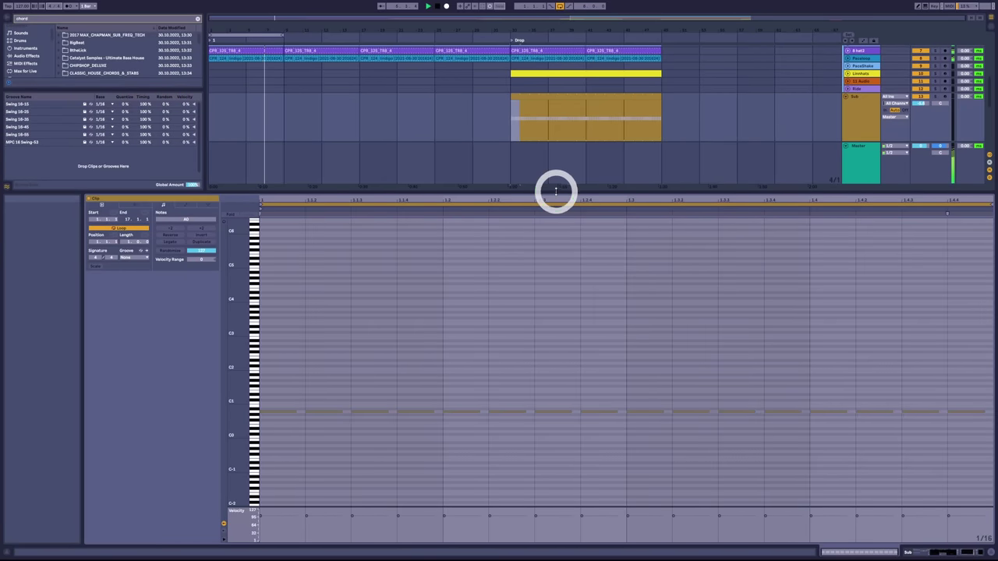
pyautogui.moveTo(556, 190); pyautogui.dragTo(537, 399)
# Open the Bass track's clip and examine how its notes are spread across the octaves in the enlarged editor
pyautogui.click(275, 172)
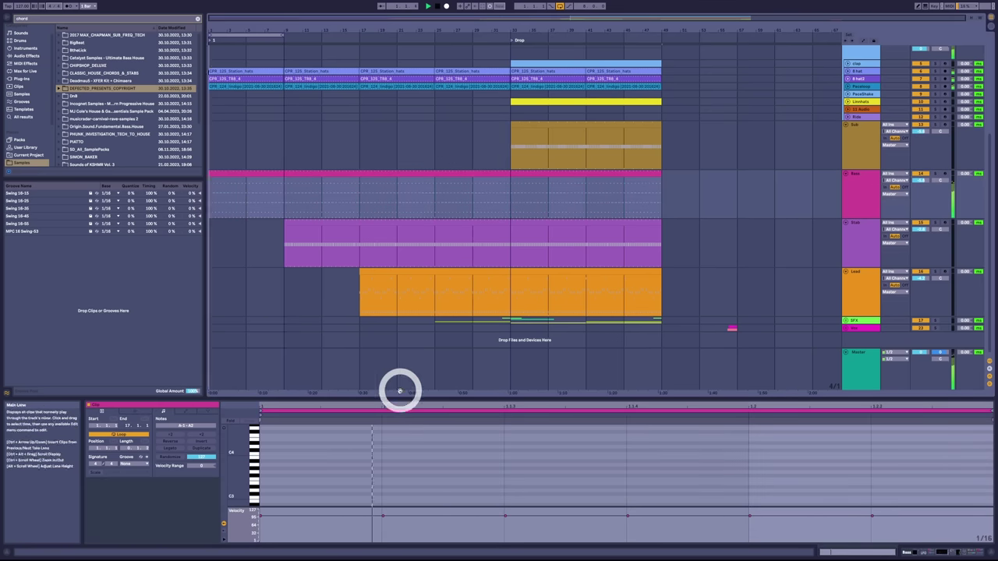
pyautogui.moveTo(401, 401); pyautogui.dragTo(441, 188)
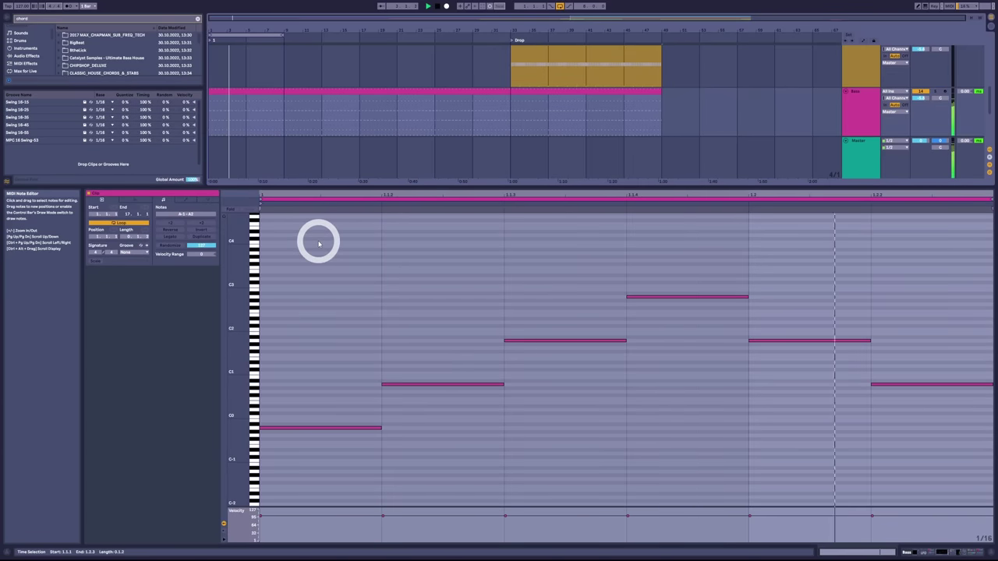
pyautogui.moveTo(318, 243); pyautogui.dragTo(881, 503)
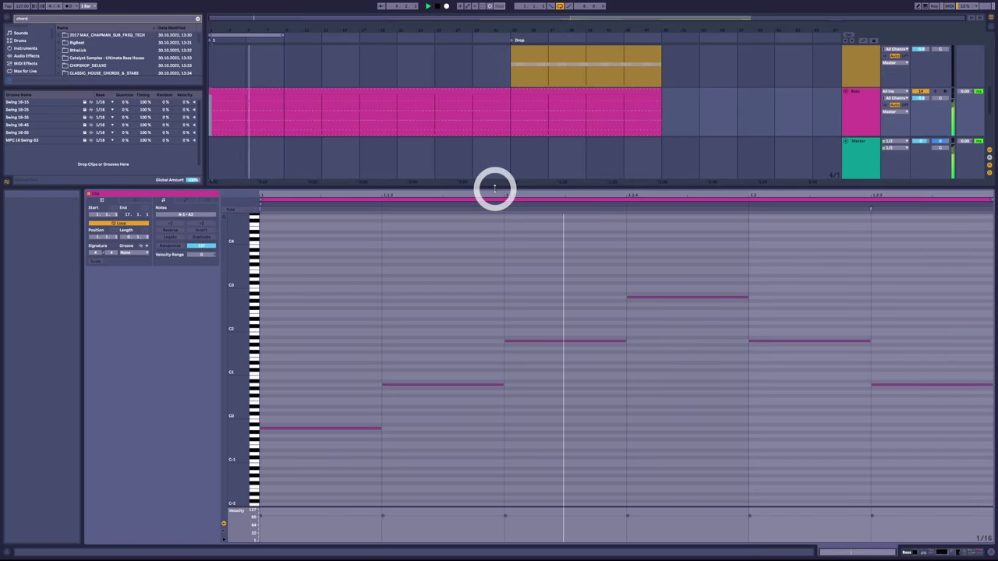
pyautogui.moveTo(495, 188); pyautogui.dragTo(446, 372)
# Move the playback loop to bars 9–17 and examine the notes and velocities of the Stab clip
pyautogui.moveTo(272, 36); pyautogui.dragTo(331, 36)
pyautogui.click(320, 203)
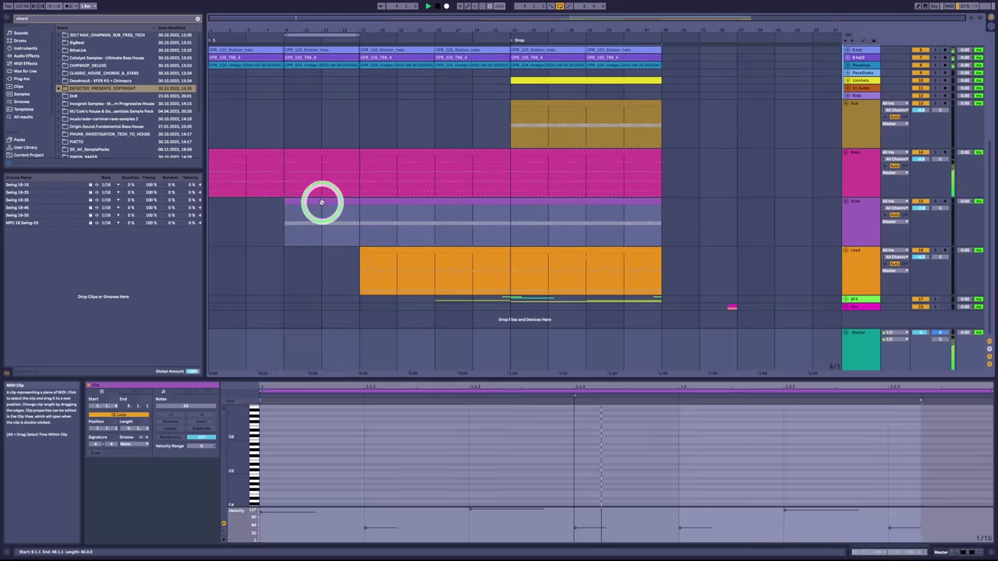
pyautogui.click(401, 390)
pyautogui.scroll(-5, 374, 477)
pyautogui.scroll(1, 372, 477)
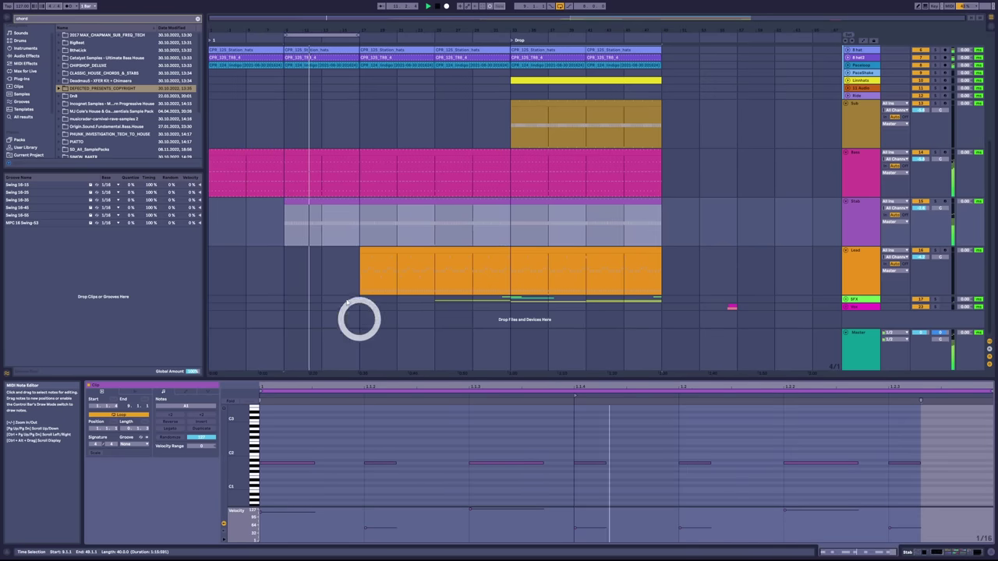
pyautogui.moveTo(305, 422); pyautogui.dragTo(932, 506)
# Move the loop to bars 17–33 and examine the melody notes of the Lead clip in an enlarged editor
pyautogui.moveTo(328, 36); pyautogui.dragTo(499, 38)
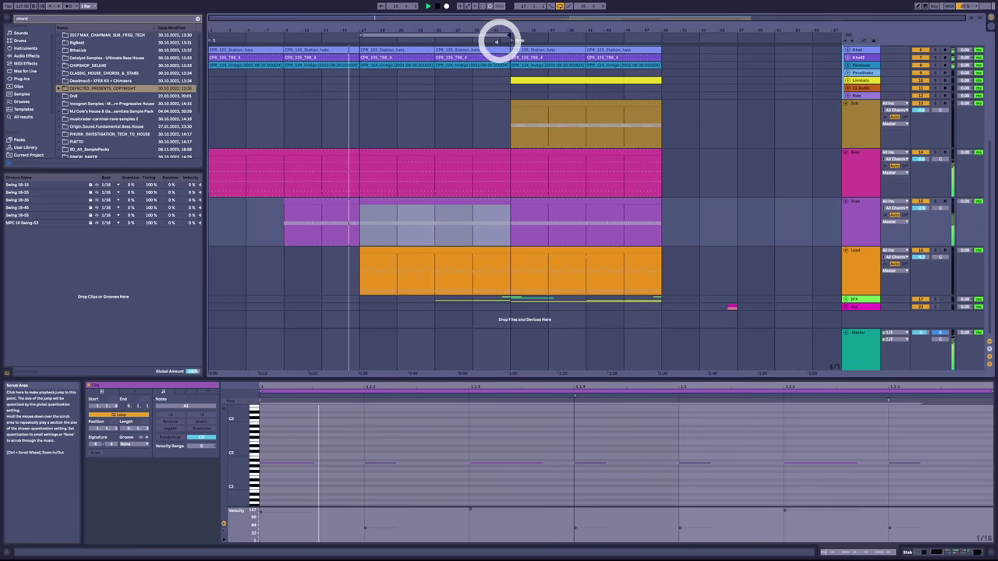
pyautogui.click(439, 249)
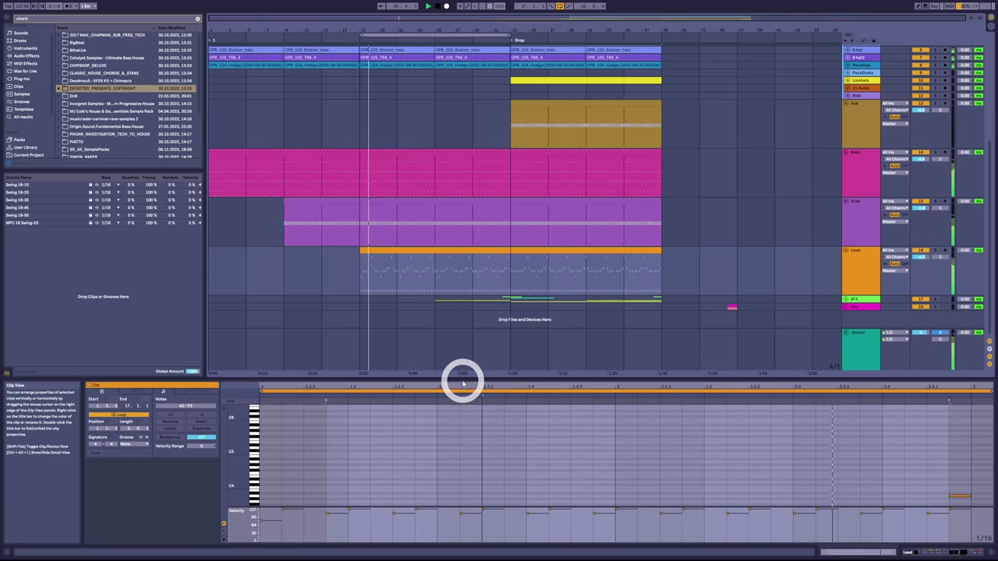
pyautogui.moveTo(463, 379); pyautogui.dragTo(494, 277)
pyautogui.scroll(-2, 364, 352)
pyautogui.scroll(1, 273, 382)
pyautogui.doubleClick(249, 382)
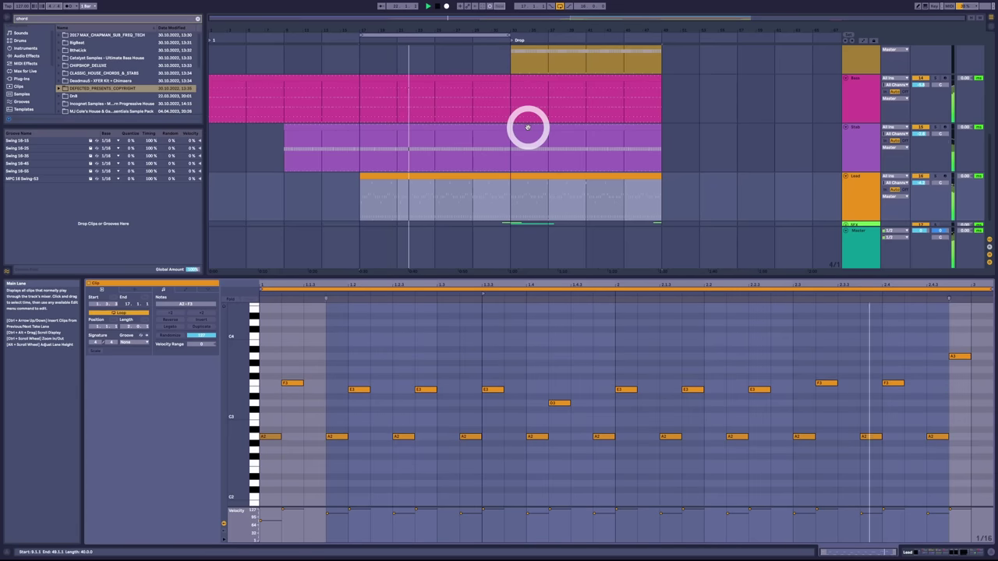
# Move the 16-bar loop to the drop at bar 33, review the tracks playing there, and shrink the clip view
pyautogui.click(421, 36)
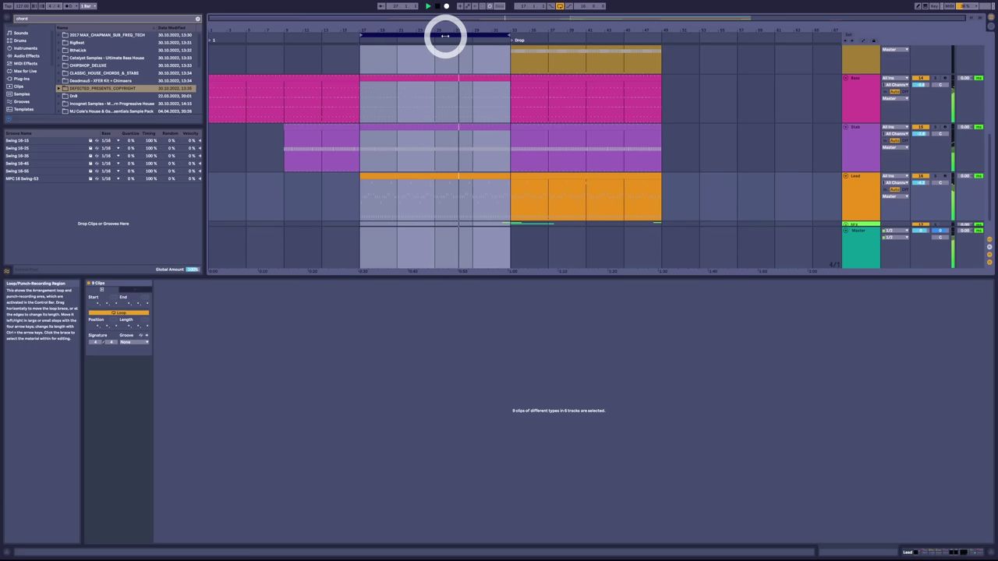
pyautogui.moveTo(444, 35); pyautogui.dragTo(612, 42)
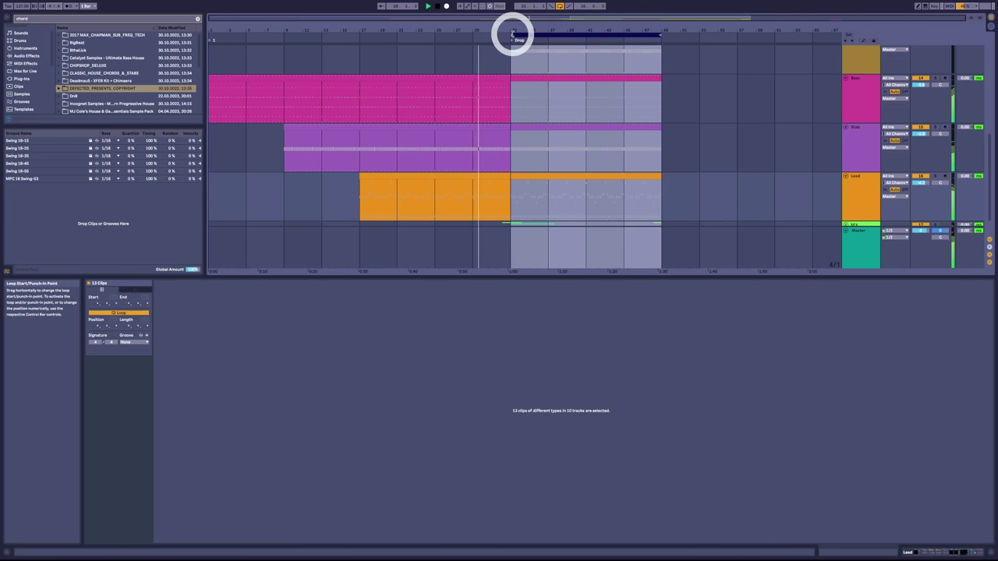
pyautogui.moveTo(530, 27); pyautogui.dragTo(527, 26)
pyautogui.scroll(2, 700, 158)
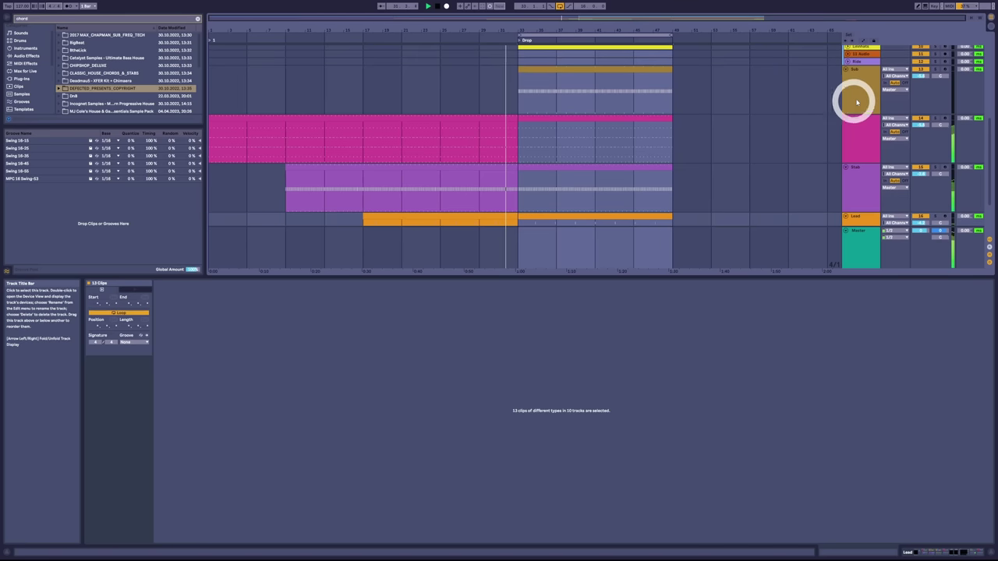
pyautogui.scroll(-4, 819, 164)
pyautogui.scroll(4, 801, 184)
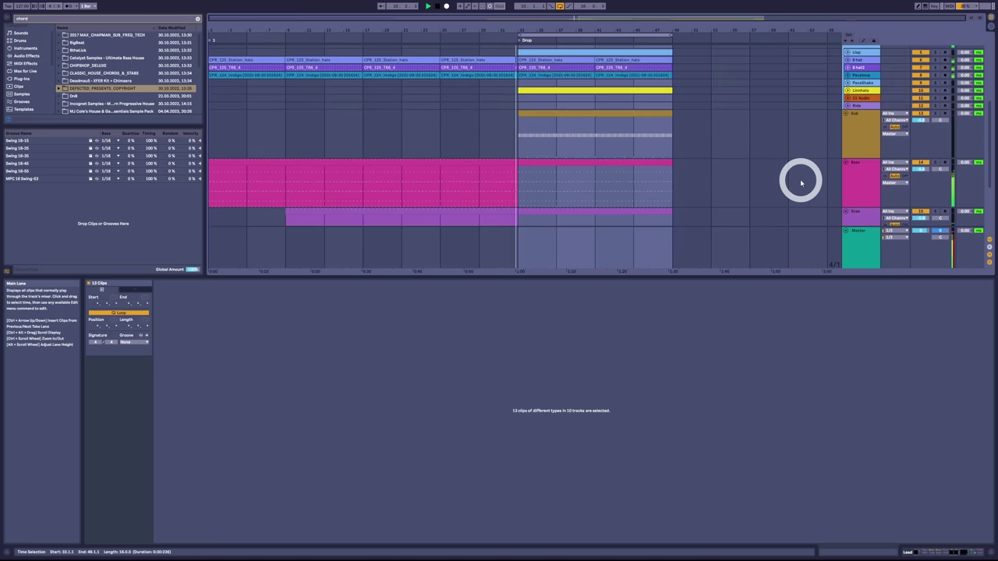
pyautogui.scroll(-2, 801, 184)
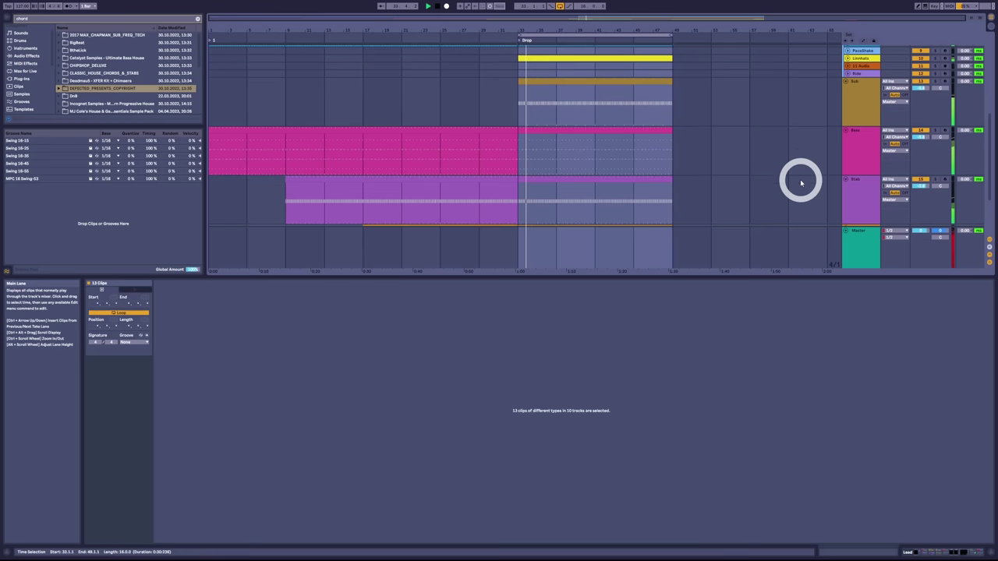
pyautogui.scroll(-4, 800, 184)
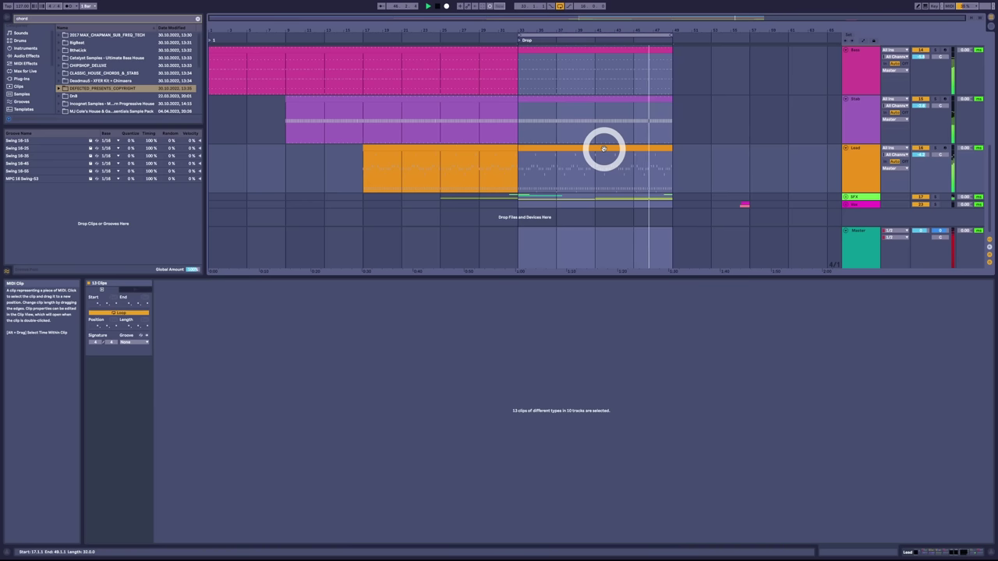
pyautogui.moveTo(632, 276); pyautogui.dragTo(627, 458)
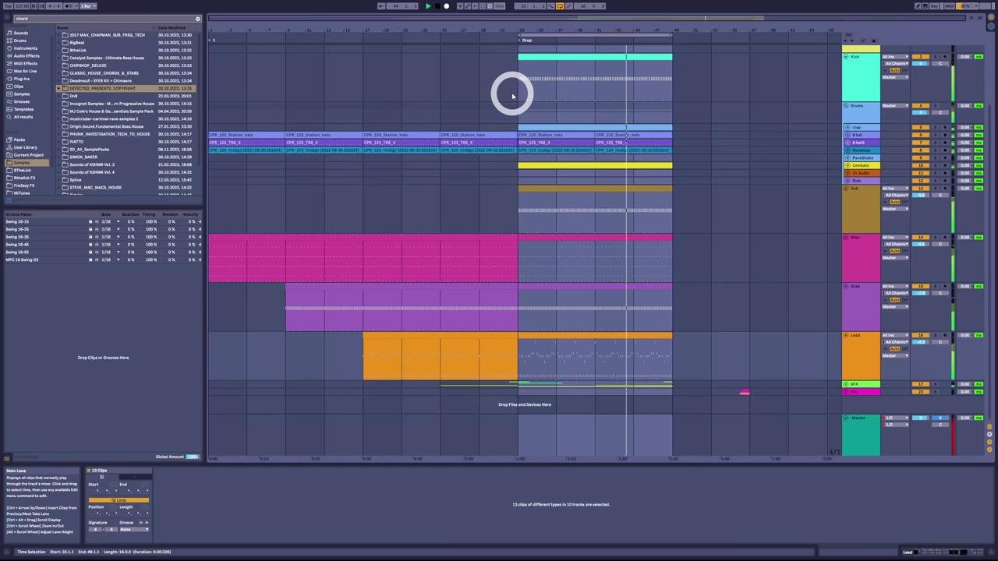
# Unfold the SFX group and turn the Lead track's volume far down
pyautogui.click(847, 384)
pyautogui.click(934, 386)
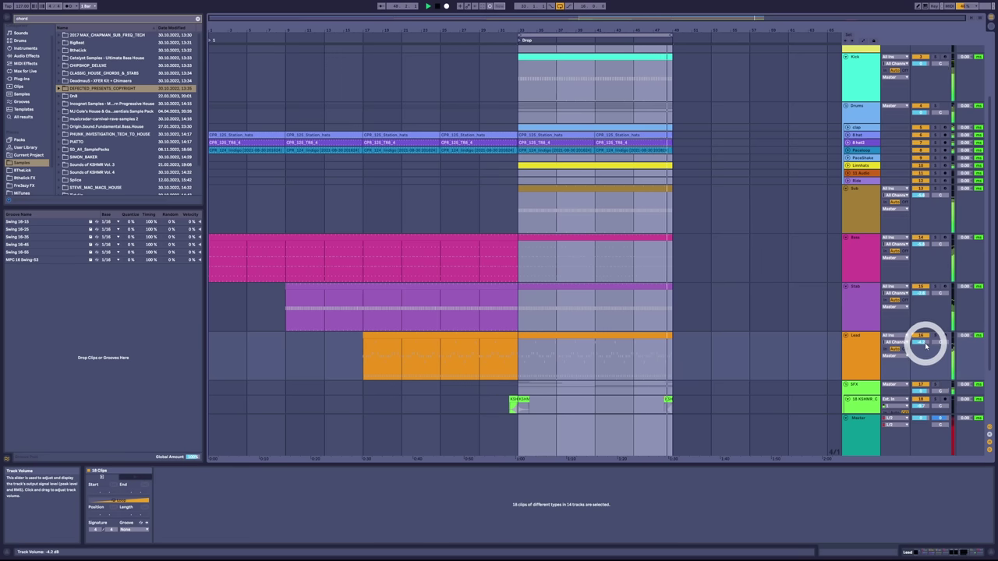
pyautogui.moveTo(926, 345); pyautogui.dragTo(925, 342)
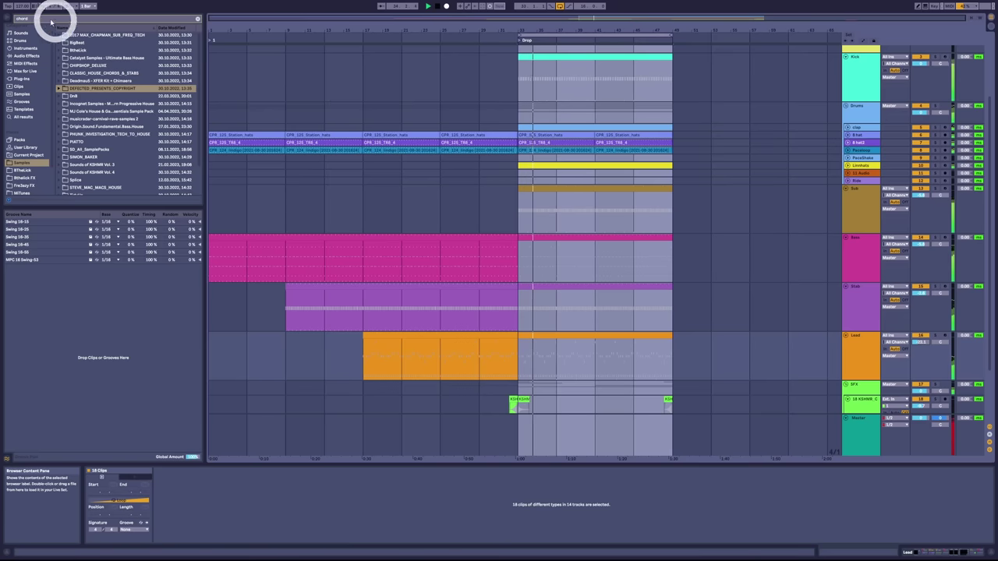
# Search the samples for "waf" and place wafx_uplifter_technopitch.wav on a new track at bar 33
pyautogui.click(8, 22)
pyautogui.moveTo(41, 21); pyautogui.dragTo(11, 17)
pyautogui.write('swwaf')
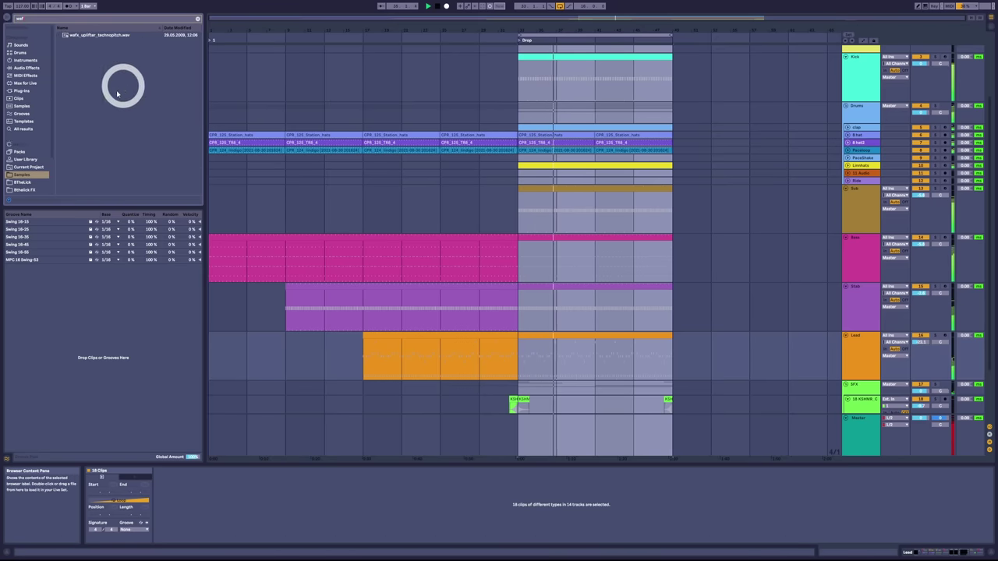
pyautogui.scroll(-4, 620, 288)
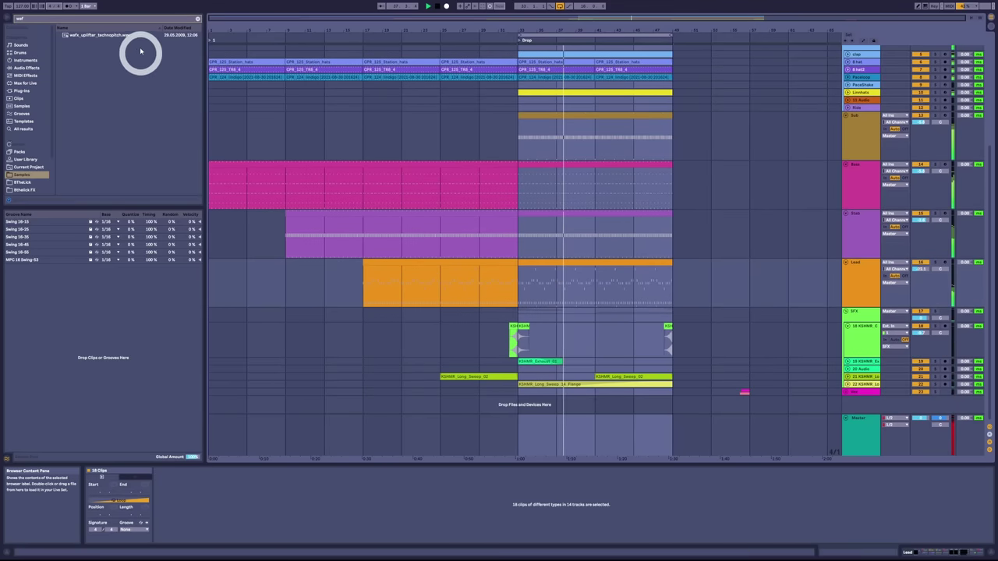
pyautogui.moveTo(111, 34)
pyautogui.mouseDown()
pyautogui.moveTo(528, 421)
pyautogui.moveTo(526, 431)
pyautogui.moveTo(521, 410)
pyautogui.mouseUp()
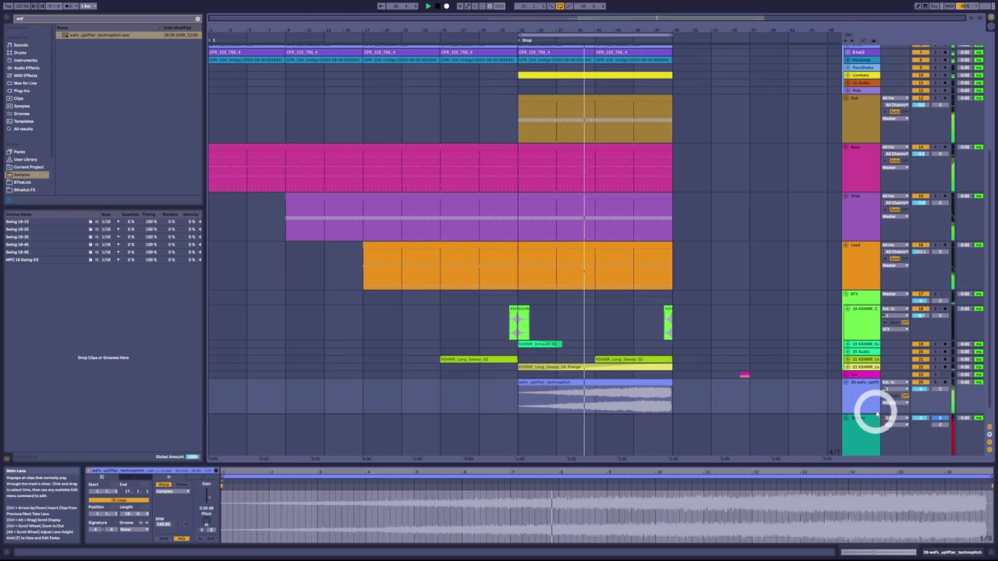
# Lower the uplifter track's volume to sit behind the mix and raise the Lead track's volume
pyautogui.moveTo(919, 388); pyautogui.dragTo(918, 391)
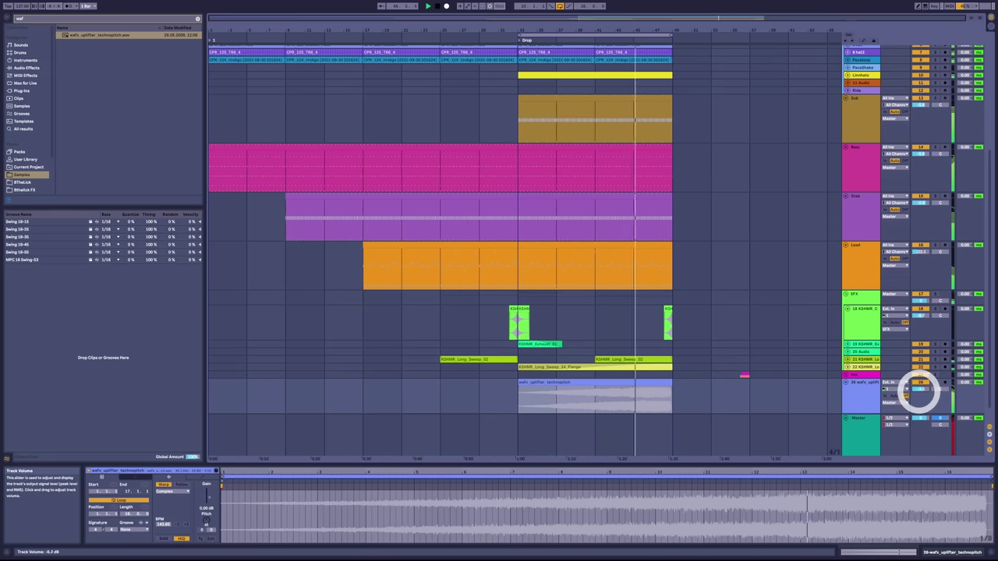
pyautogui.moveTo(920, 393); pyautogui.dragTo(920, 421)
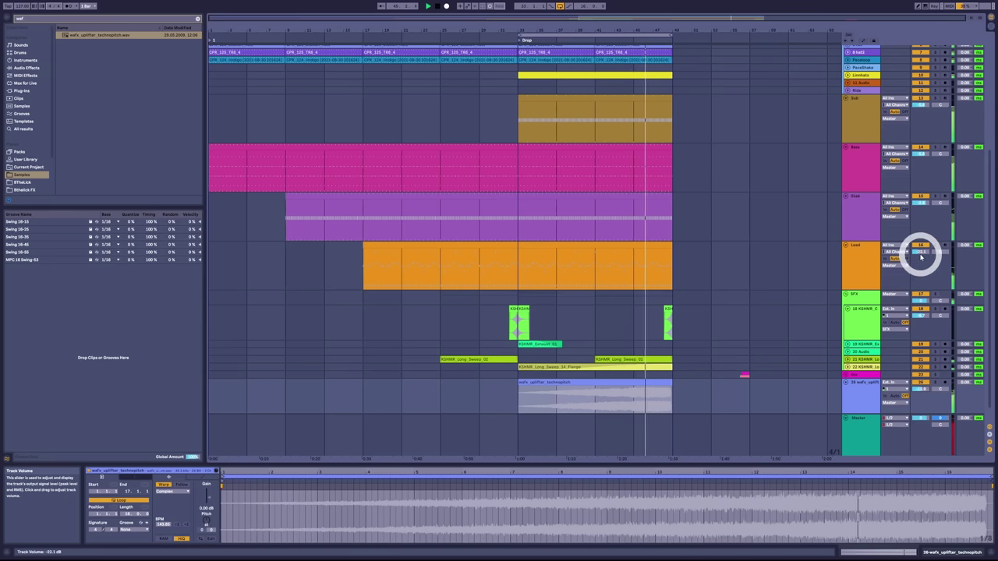
pyautogui.moveTo(920, 254); pyautogui.dragTo(920, 226)
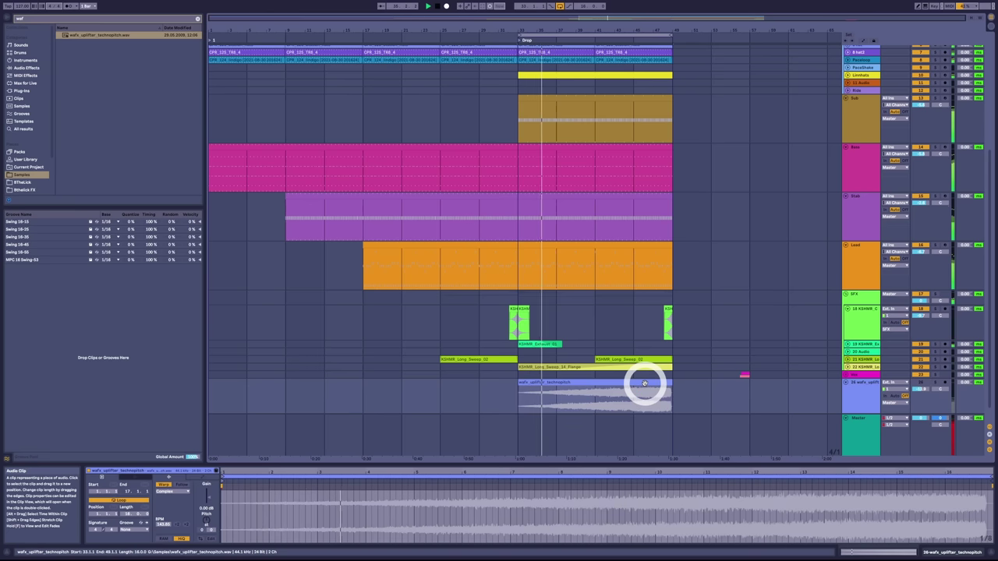
# Delete the wafx_uplifter_technopitch track
pyautogui.click(850, 407)
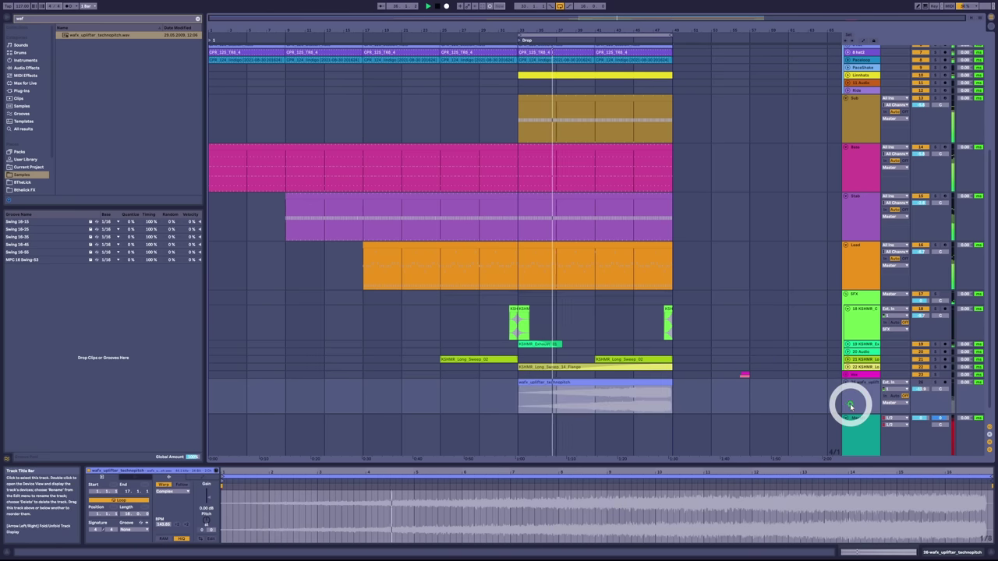
pyautogui.press('Delete')
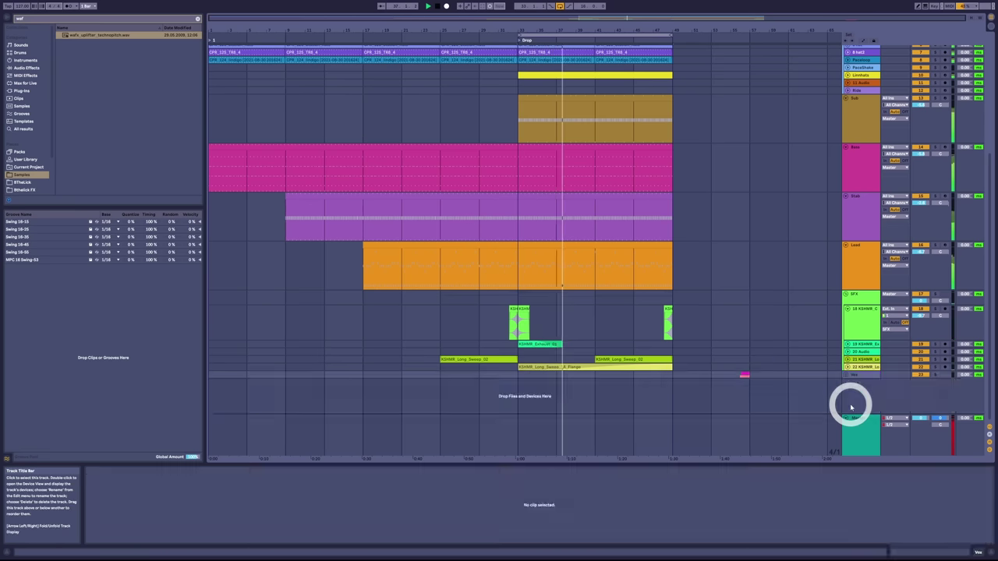
# Select the drop's loop region and pull the Lead track's volume down to near silence
pyautogui.click(558, 34)
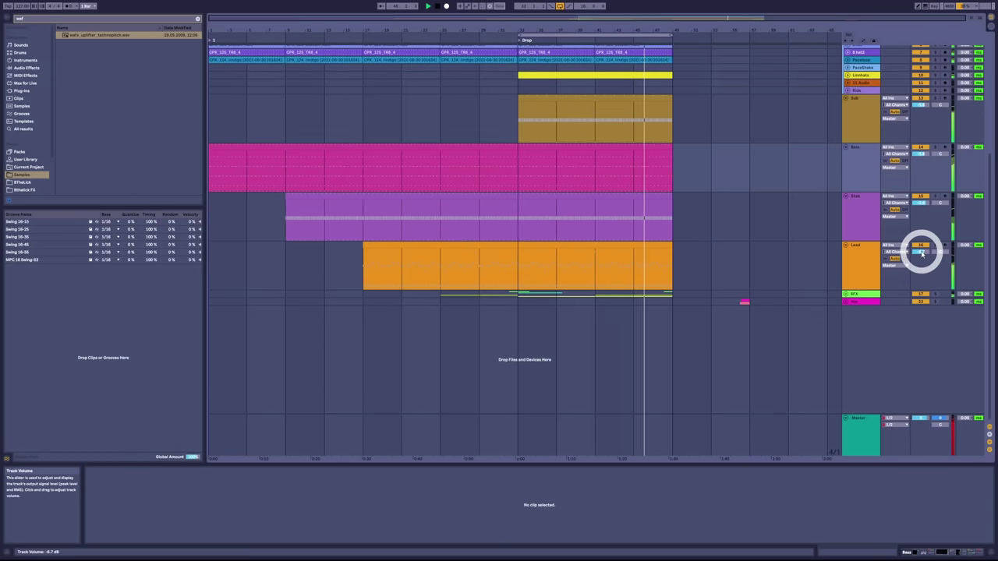
pyautogui.moveTo(921, 251); pyautogui.dragTo(922, 253)
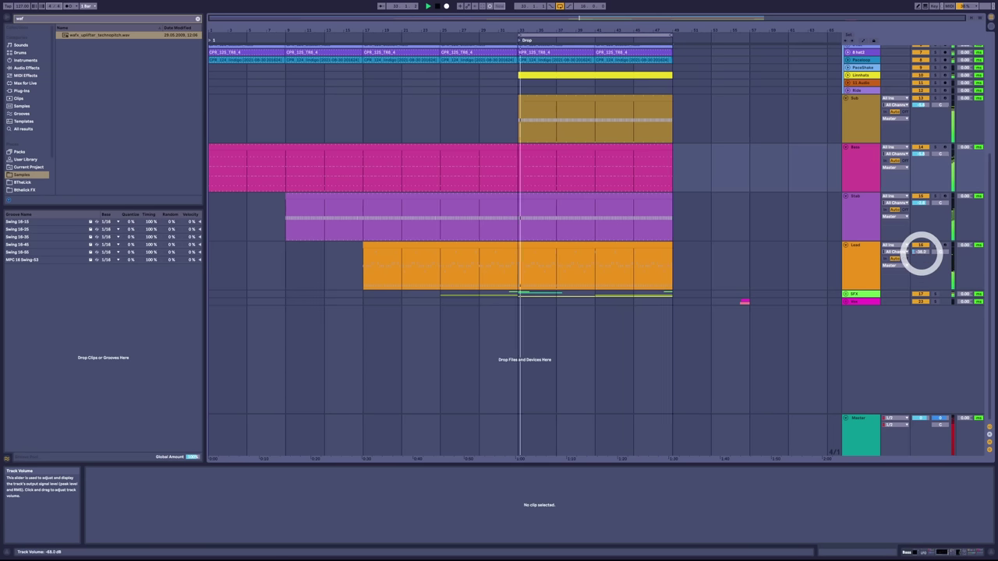
# Fade the Lead track out to -inf dB and briefly dip the Stab and Bass tracks' volumes, restoring both to their earlier levels
pyautogui.moveTo(922, 253); pyautogui.dragTo(922, 253)
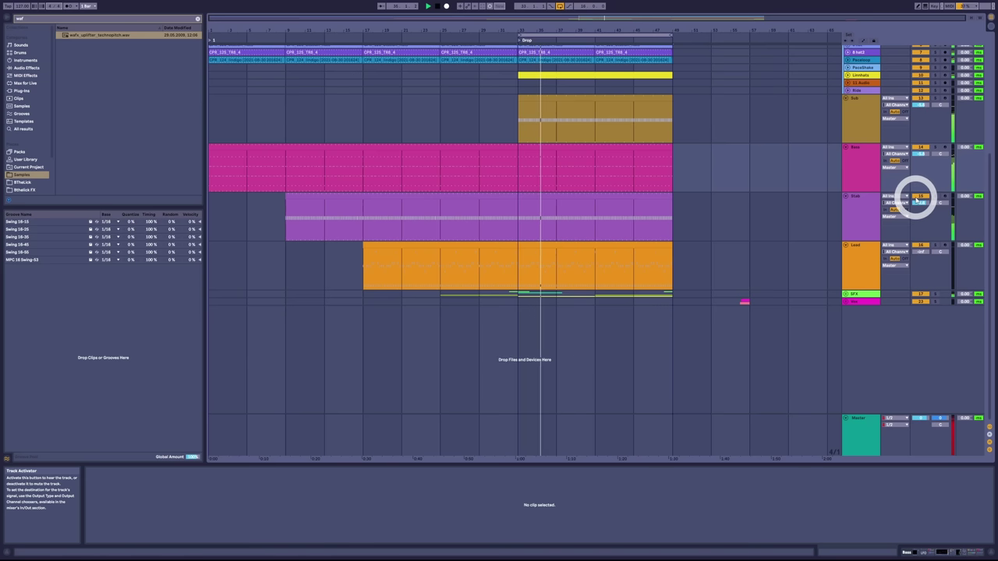
pyautogui.moveTo(921, 201); pyautogui.dragTo(921, 206)
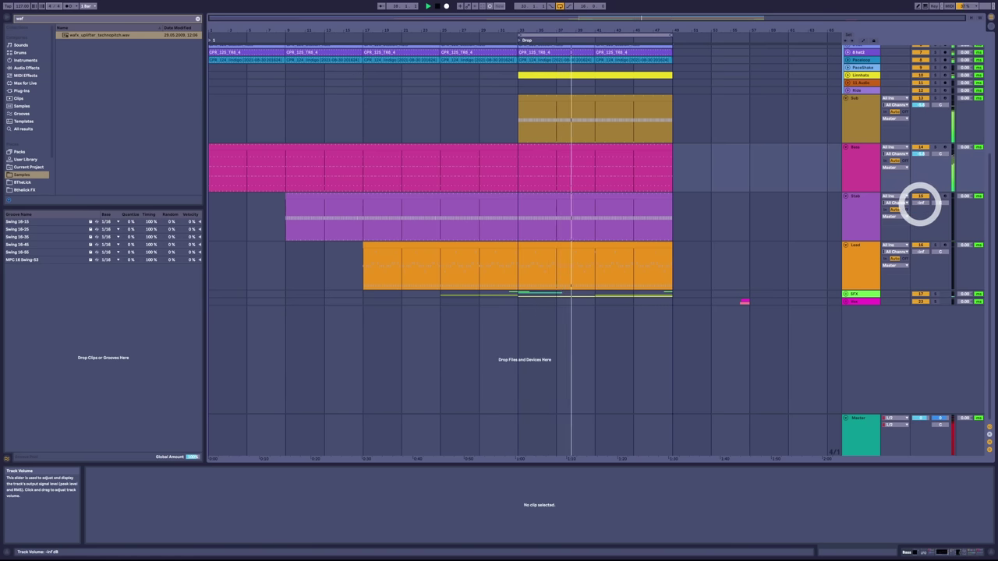
pyautogui.moveTo(920, 204); pyautogui.dragTo(921, 203)
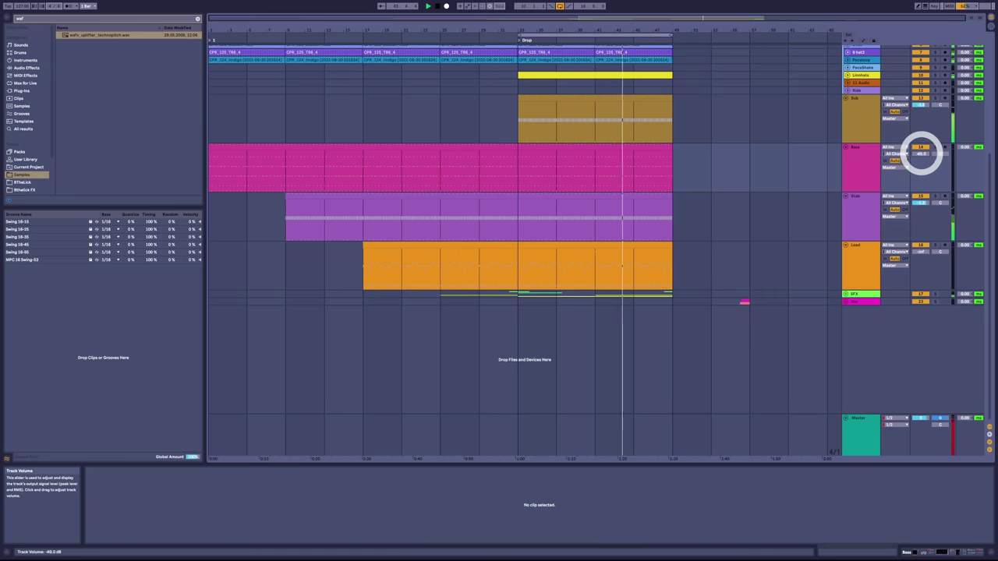
pyautogui.moveTo(920, 153); pyautogui.dragTo(921, 152)
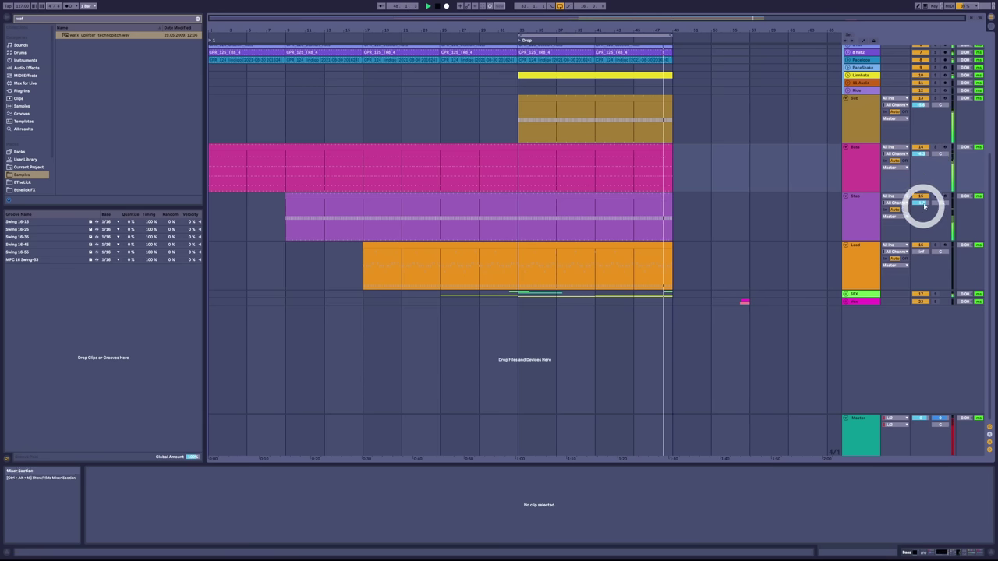
pyautogui.moveTo(921, 204); pyautogui.dragTo(923, 210)
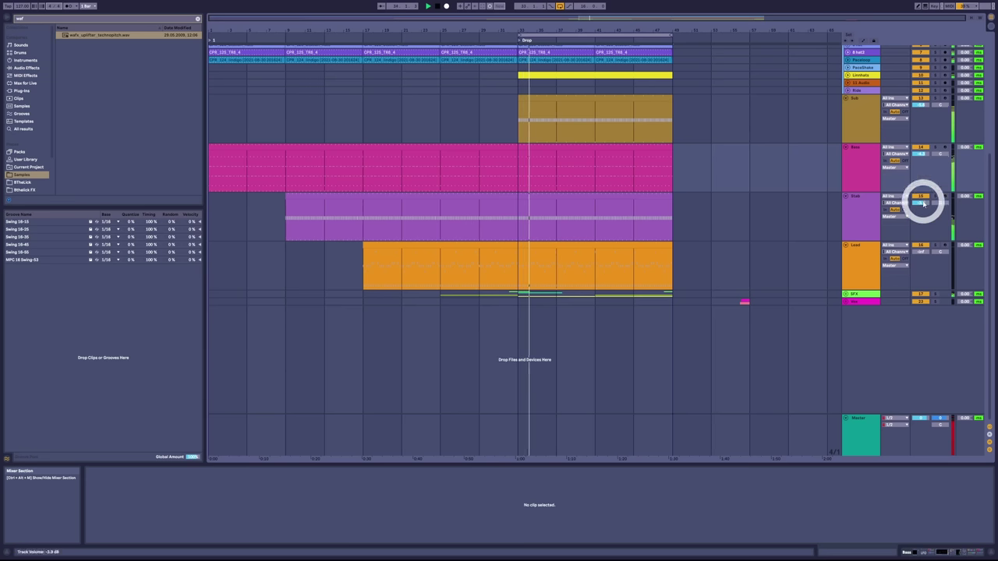
# Raise the Lead track's volume back into the mix and fine-tune its level against the other layers
pyautogui.moveTo(922, 253); pyautogui.dragTo(922, 250)
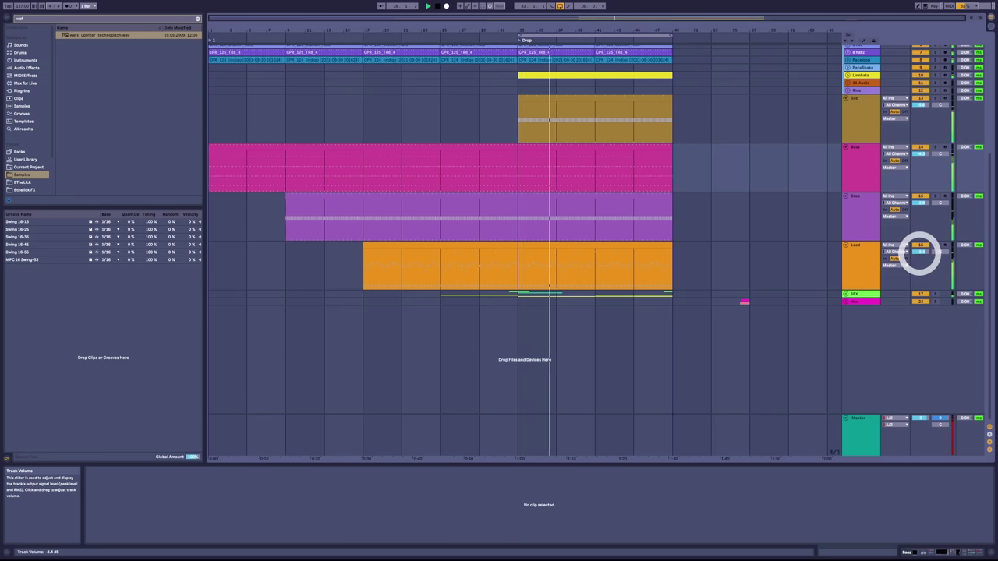
pyautogui.moveTo(919, 254); pyautogui.dragTo(920, 255)
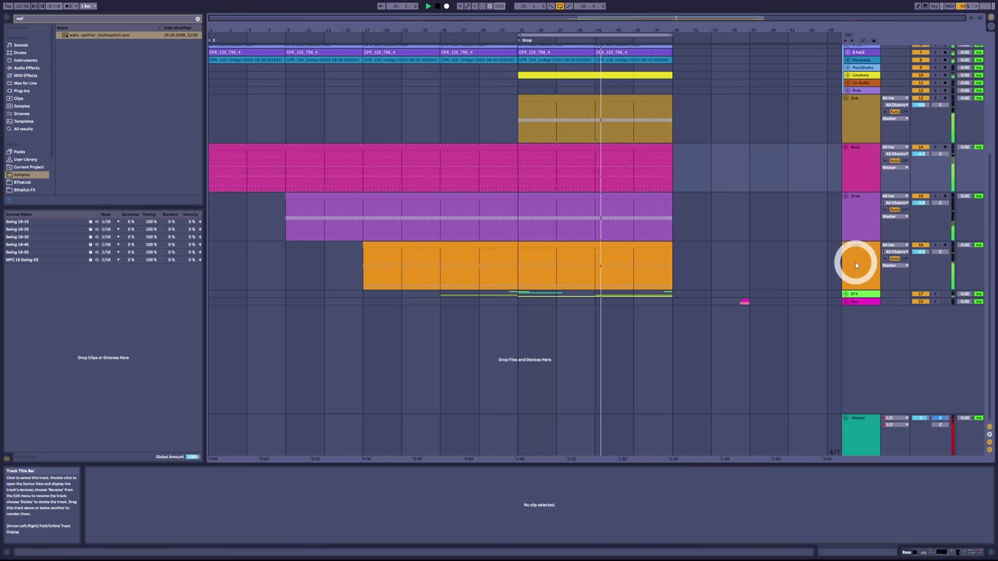
pyautogui.click(921, 252)
pyautogui.click(920, 254)
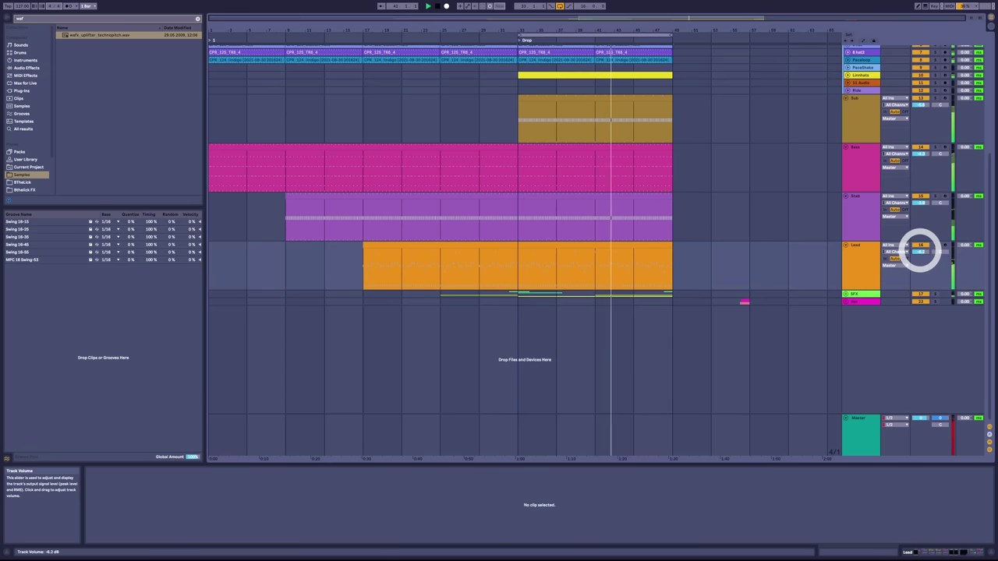
pyautogui.moveTo(919, 251); pyautogui.dragTo(920, 254)
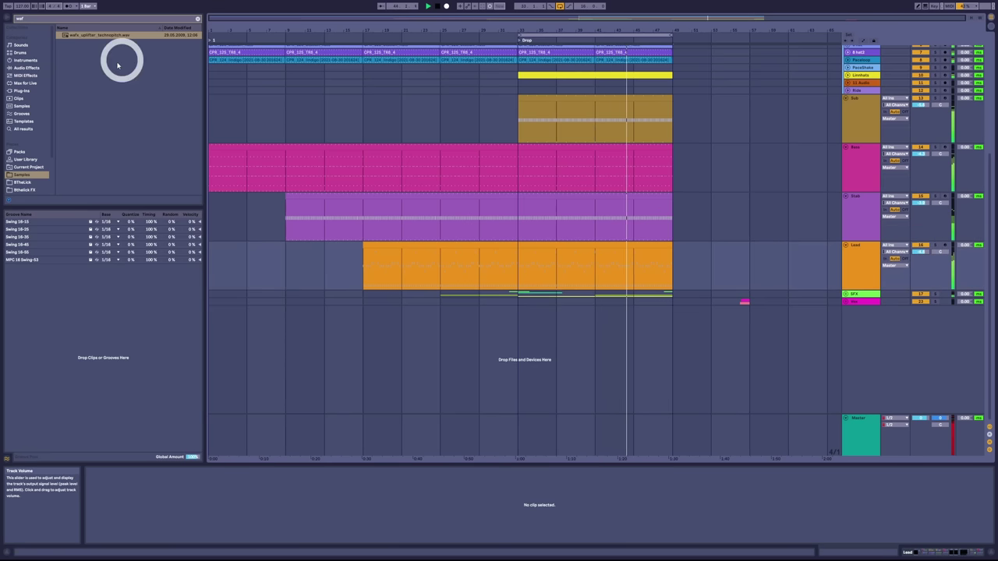
# Clear the old sample search and search the samples for "stab"
pyautogui.click(197, 18)
pyautogui.click(29, 23)
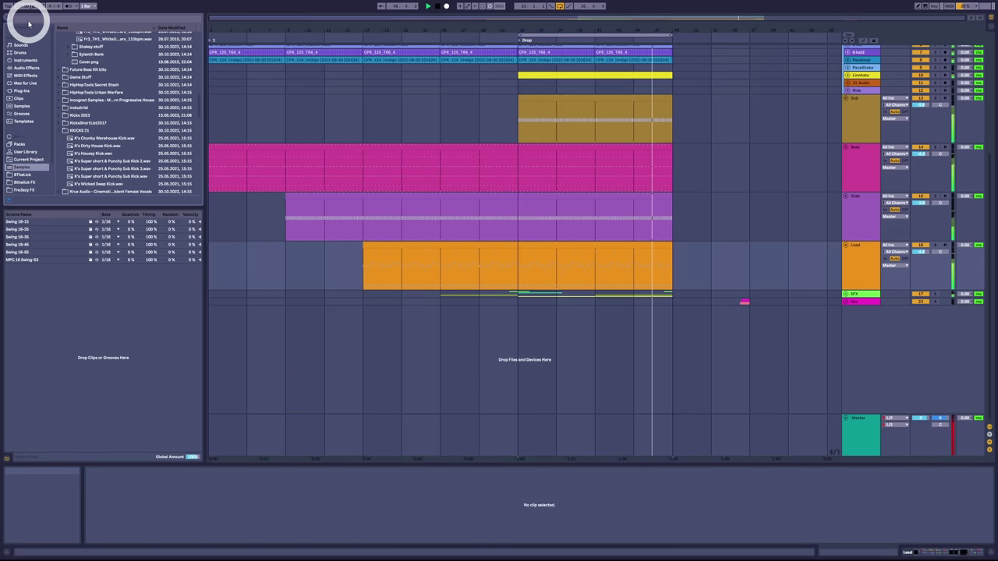
pyautogui.write('stab')
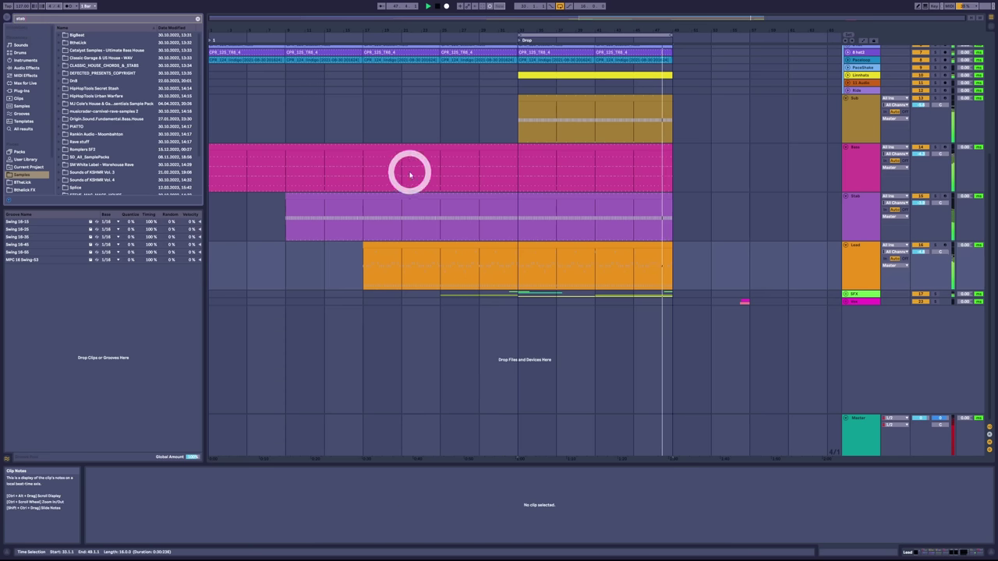
# Solo the Lead track, open its MIDI clip in an enlarged note editor, and take the track out of solo
pyautogui.click(863, 269)
pyautogui.click(935, 245)
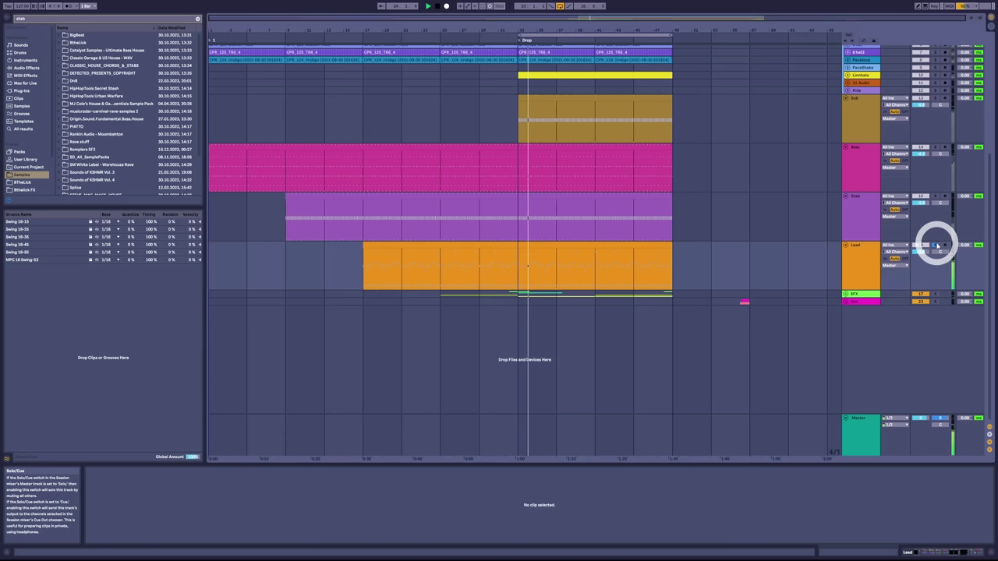
pyautogui.click(602, 251)
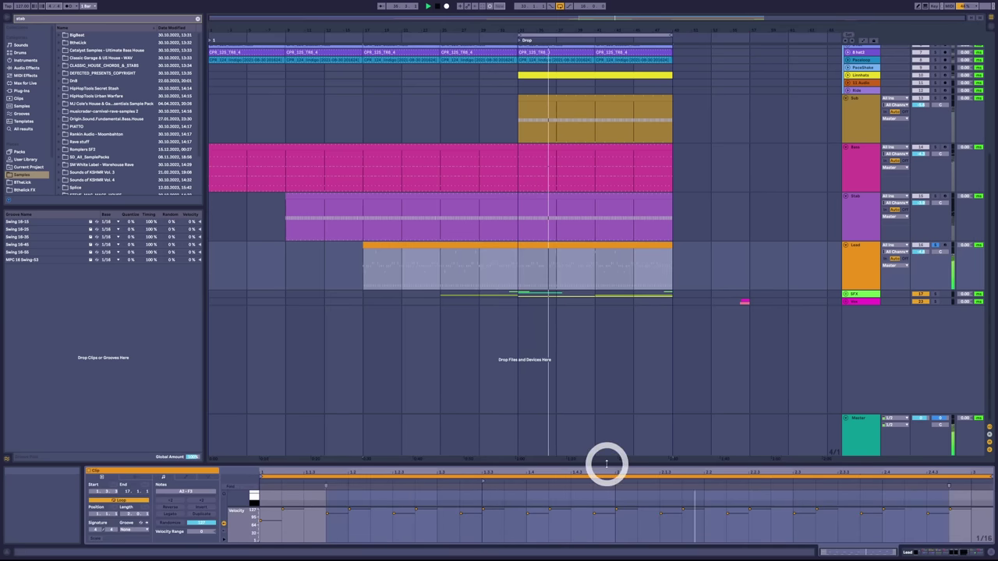
pyautogui.moveTo(605, 463); pyautogui.dragTo(650, 290)
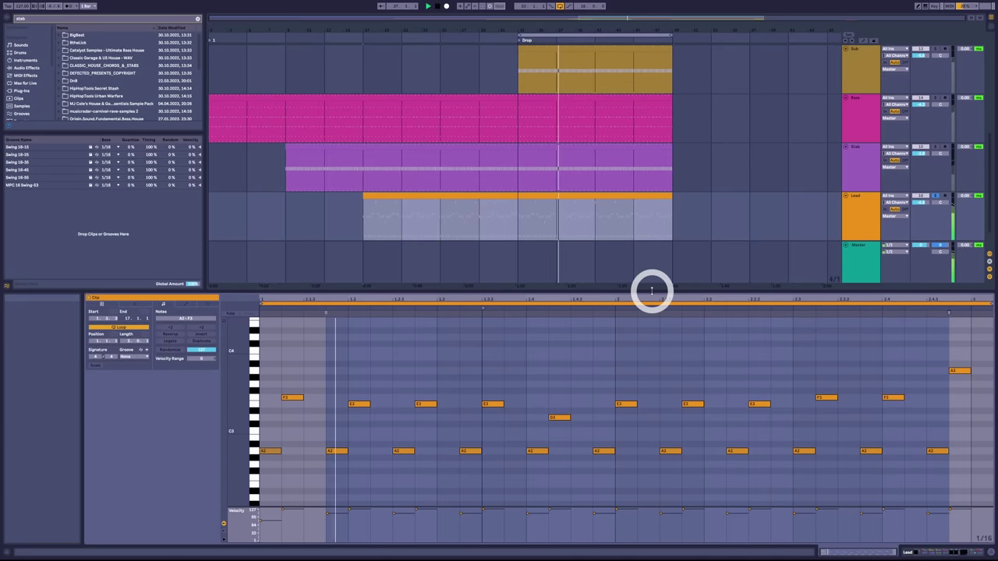
pyautogui.click(936, 201)
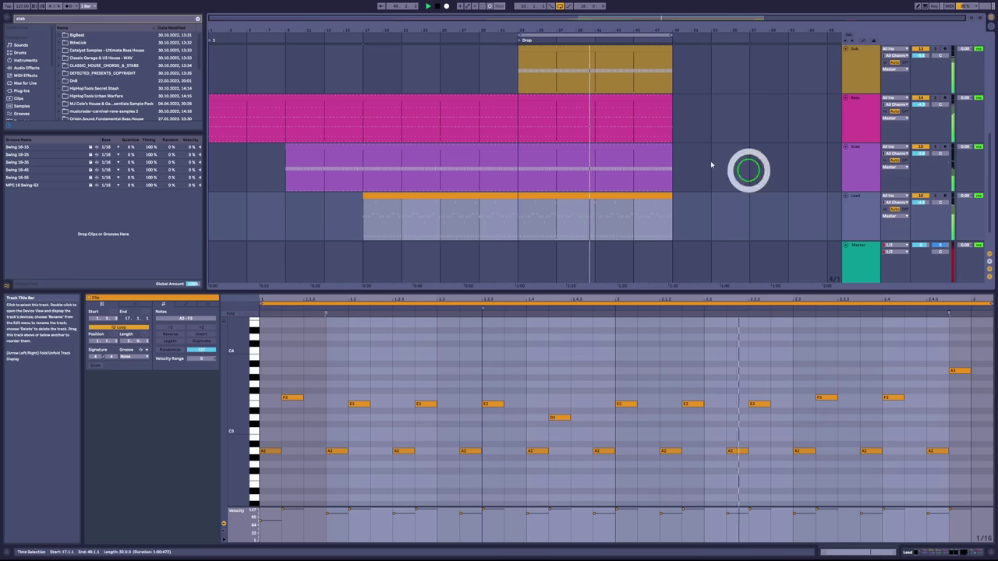
# Enlarge the browser and expand DEFECTED_PRESENTS_COPYRIGHT and CPR_MUSIC_LOOPS in the stab results
pyautogui.scroll(-5, 81, 70)
pyautogui.scroll(-2, 81, 70)
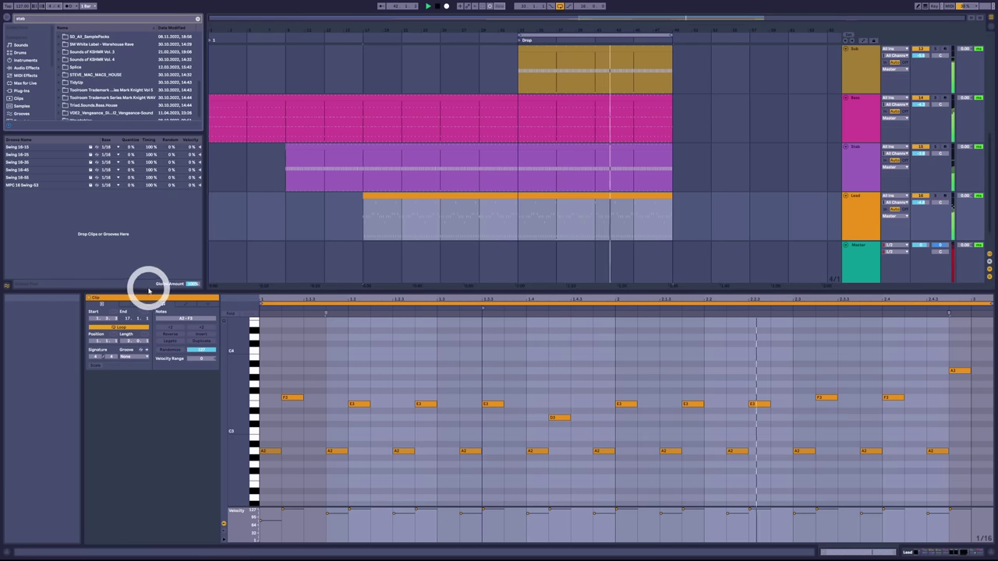
pyautogui.moveTo(160, 134); pyautogui.dragTo(158, 239)
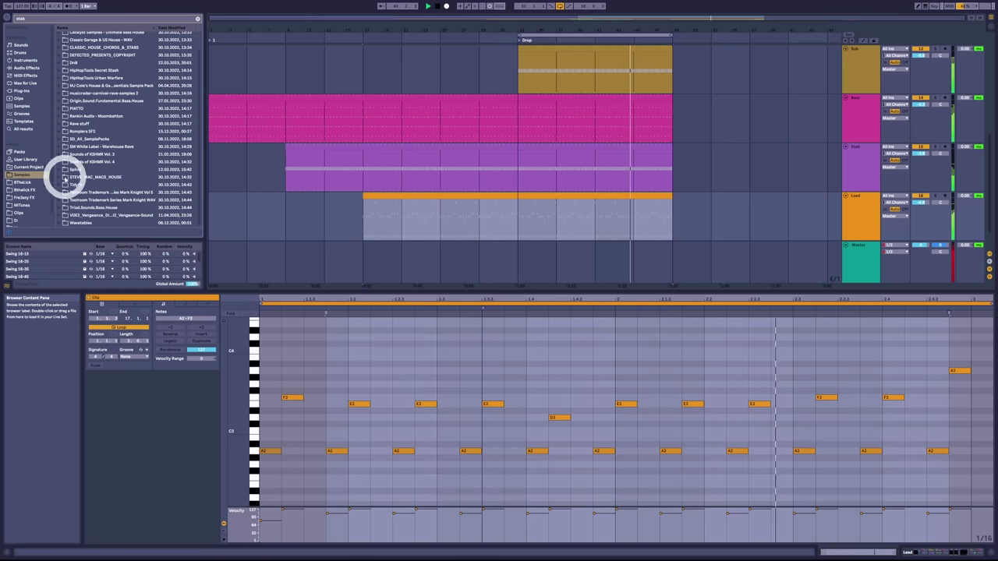
pyautogui.scroll(1, 74, 124)
pyautogui.scroll(1, 78, 125)
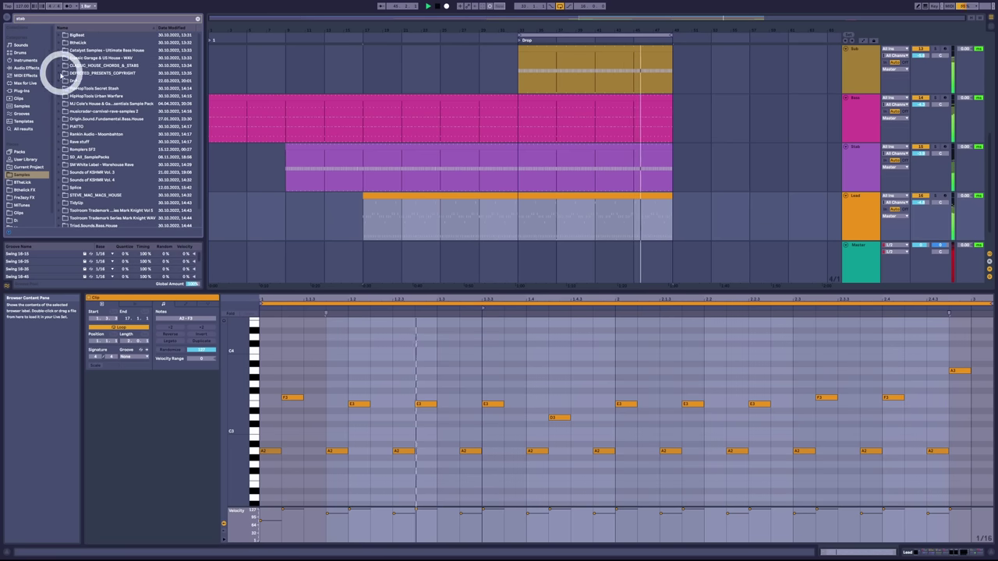
pyautogui.click(59, 72)
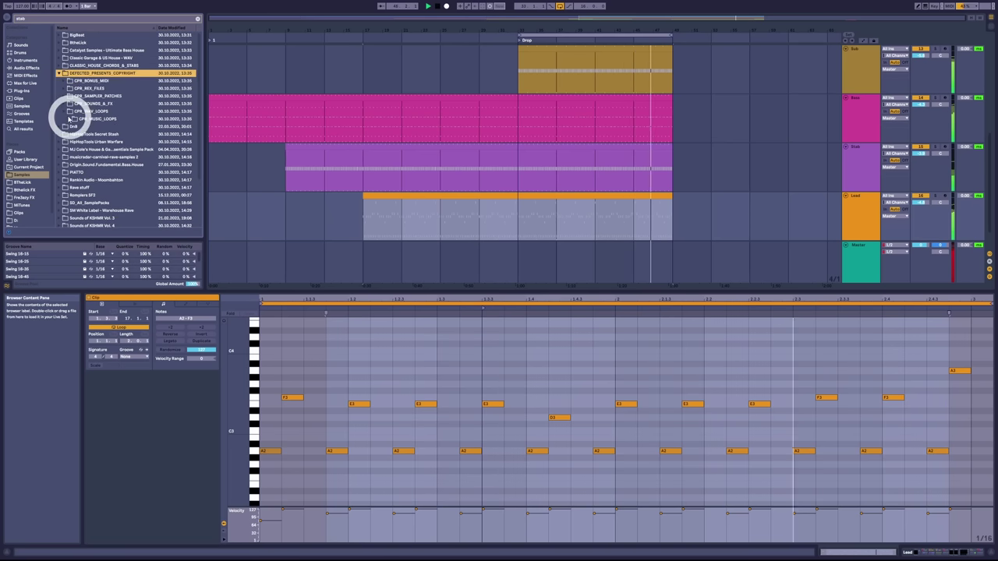
pyautogui.click(69, 118)
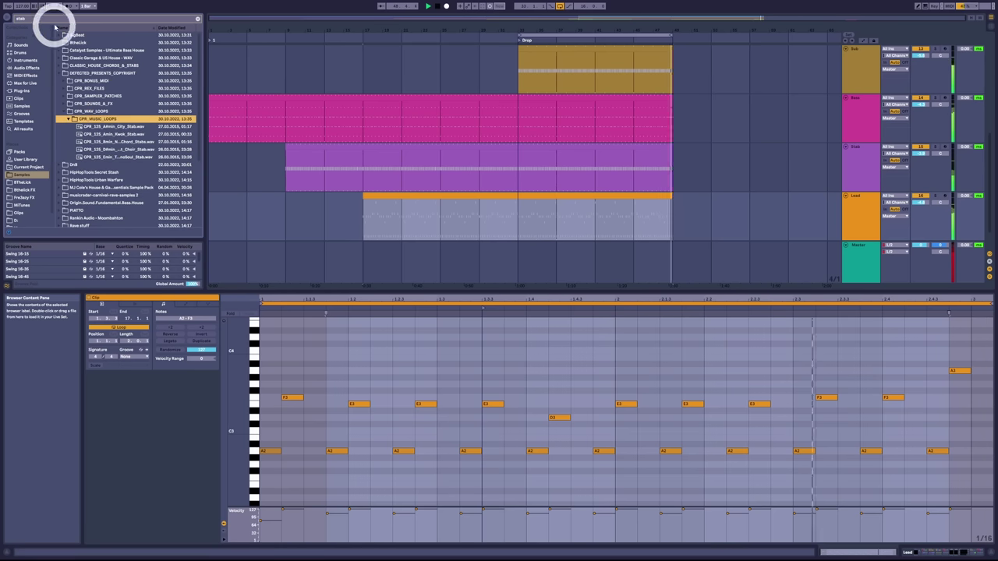
# Search the samples for "chord" and expand the CPR_SOUNDS_&_FX folder to reach the stab chord samples
pyautogui.hotkey('ctrl', 'f')
pyautogui.write('chord')
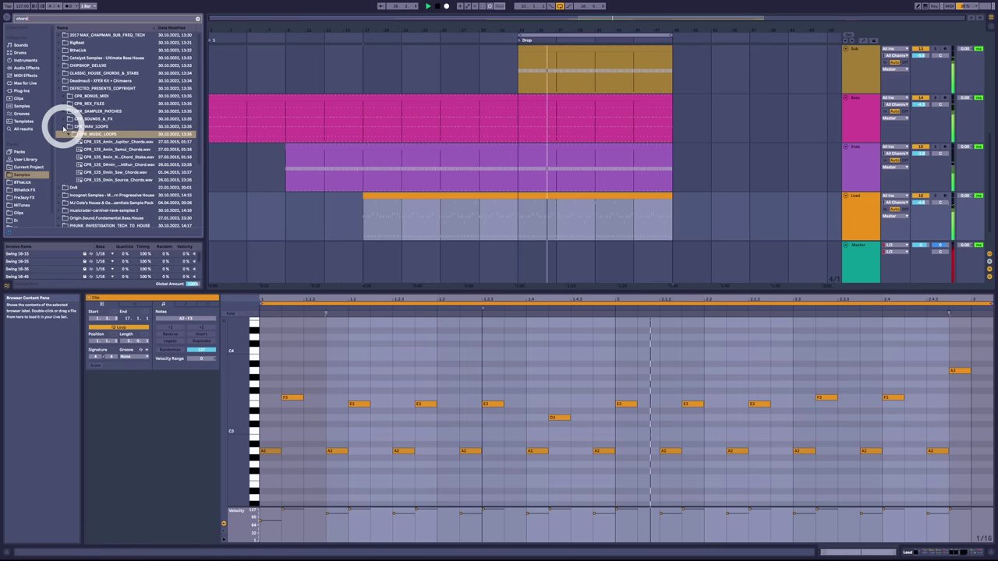
pyautogui.click(63, 126)
pyautogui.click(64, 119)
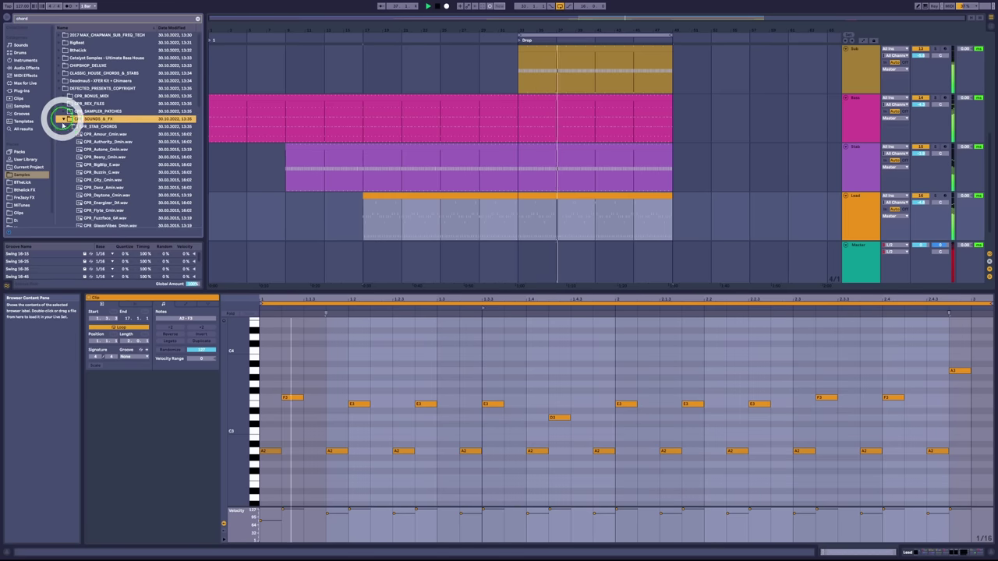
pyautogui.scroll(-3, 136, 144)
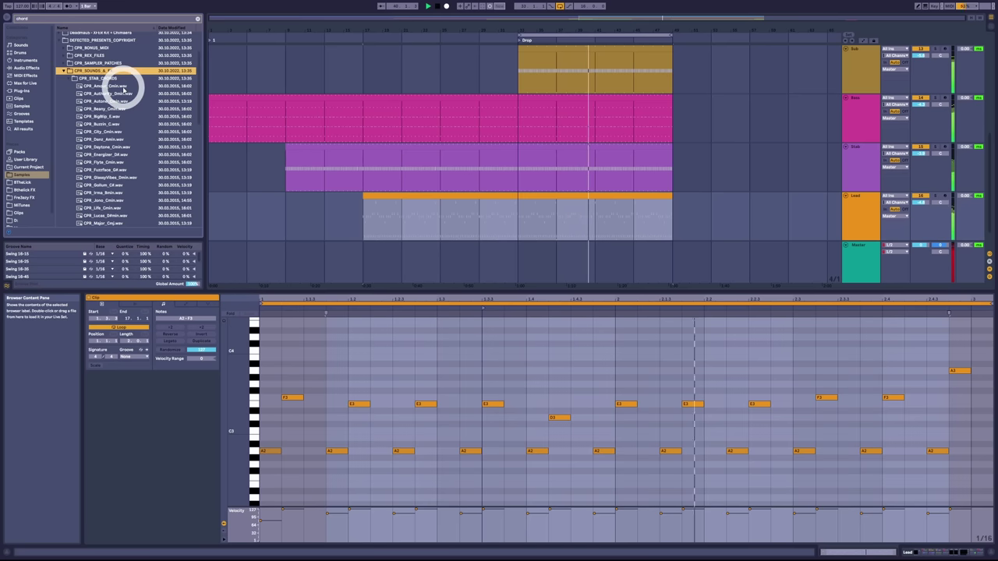
# Audition the Amour, Authority, Autone and Beany chord samples over the playing drop
pyautogui.click(123, 87)
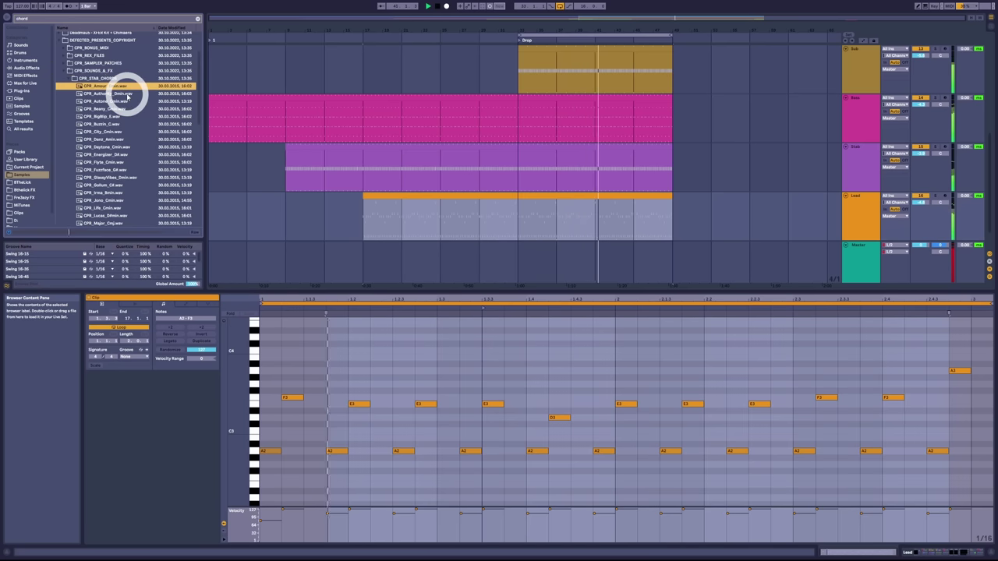
pyautogui.click(128, 95)
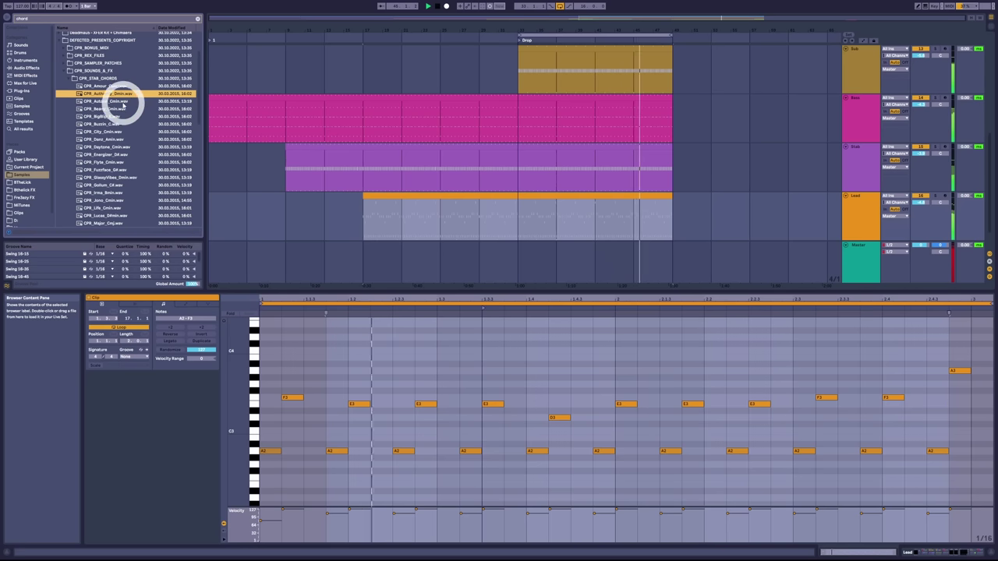
pyautogui.click(123, 101)
pyautogui.click(121, 108)
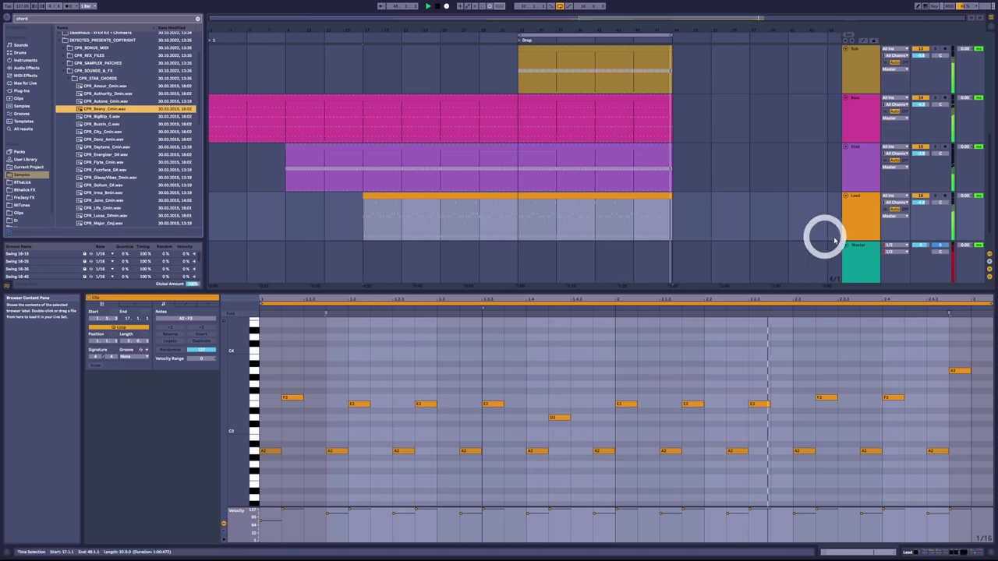
# Raise the cue volume for sample previews and audition the Beany, Autone and Authority chords again
pyautogui.moveTo(940, 245); pyautogui.dragTo(939, 233)
pyautogui.click(116, 108)
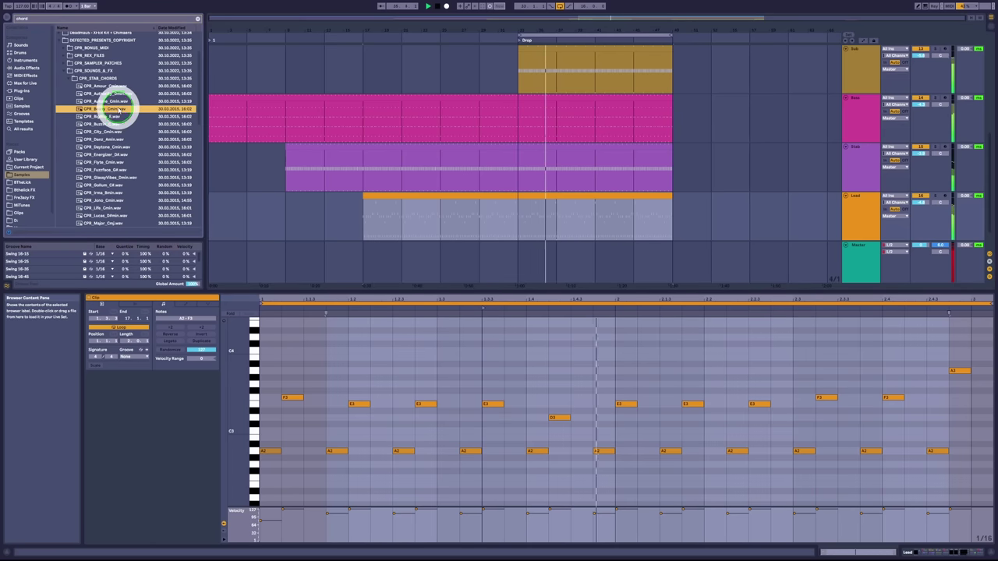
pyautogui.press('Up')
pyautogui.press('Up')
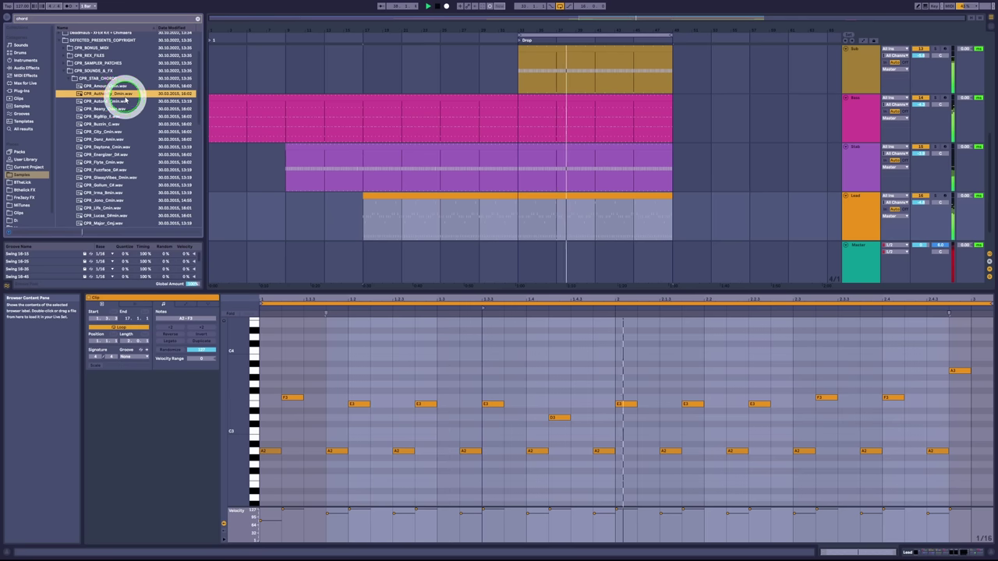
# Audition the stab chord samples from CPR_Autone_Cmin.wav down through the Energizer chord
pyautogui.press('Down')
pyautogui.press('Down')
pyautogui.press('Down')
pyautogui.press('Down')
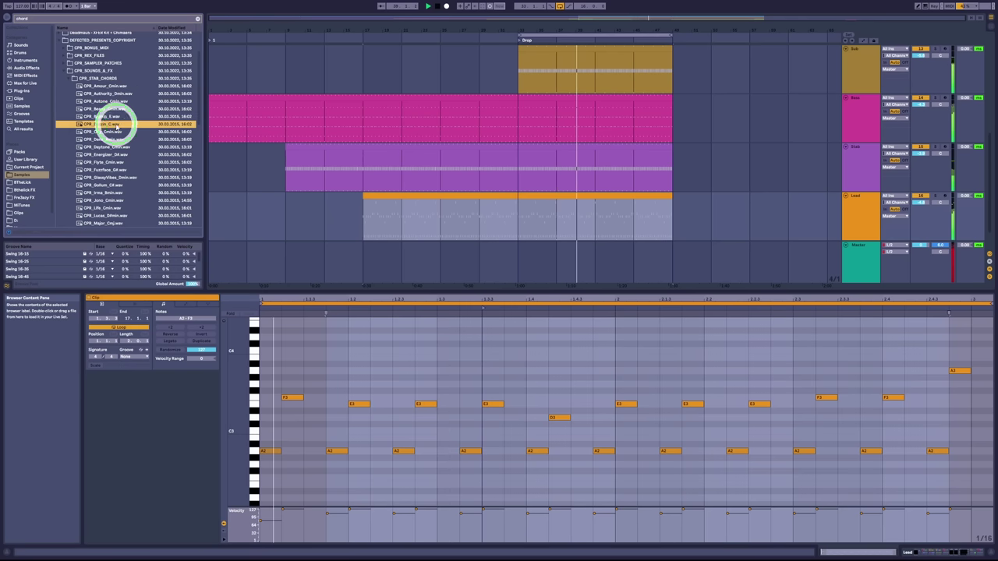
pyautogui.press('Down')
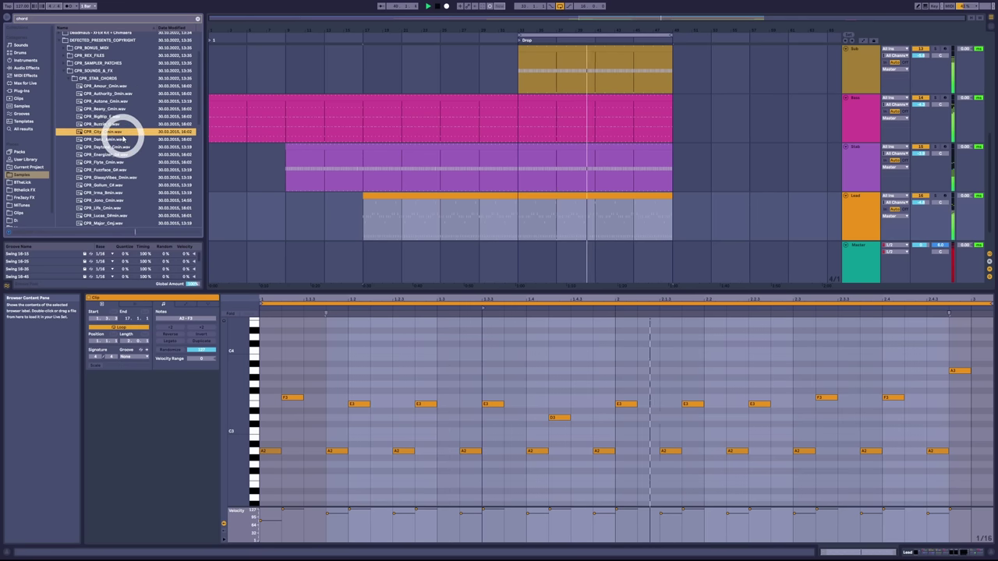
pyautogui.click(122, 139)
pyautogui.click(123, 147)
pyautogui.click(123, 155)
# Audition the stab chord samples from CPR_Flyte down to CPR_Minimal over the playing drop
pyautogui.scroll(-1, 123, 153)
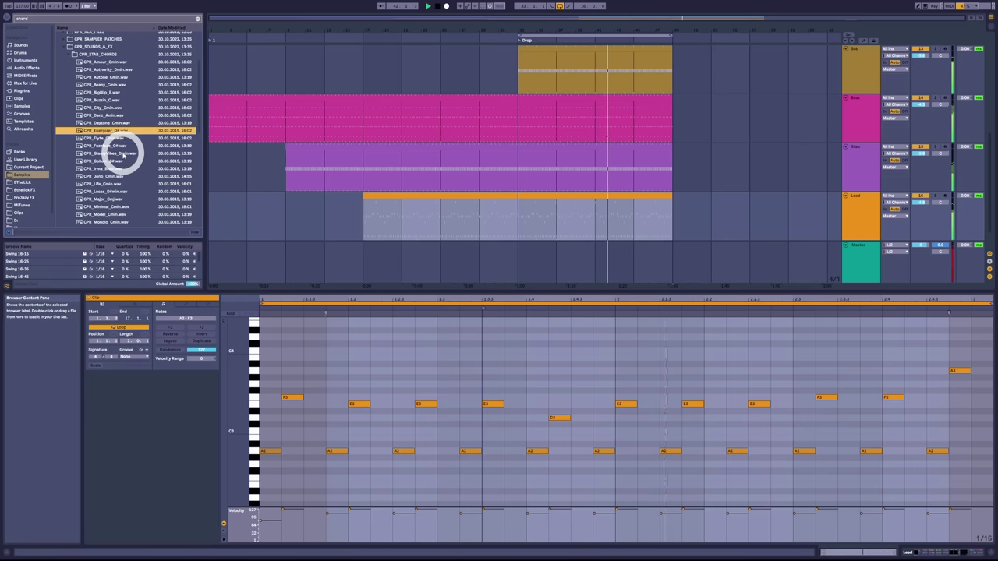
pyautogui.click(120, 138)
pyautogui.click(119, 146)
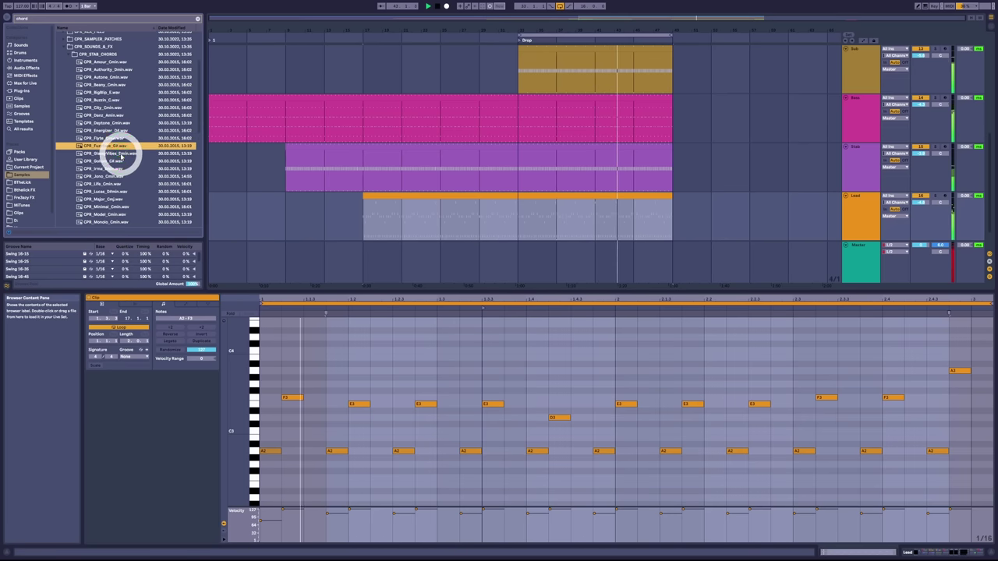
pyautogui.click(120, 153)
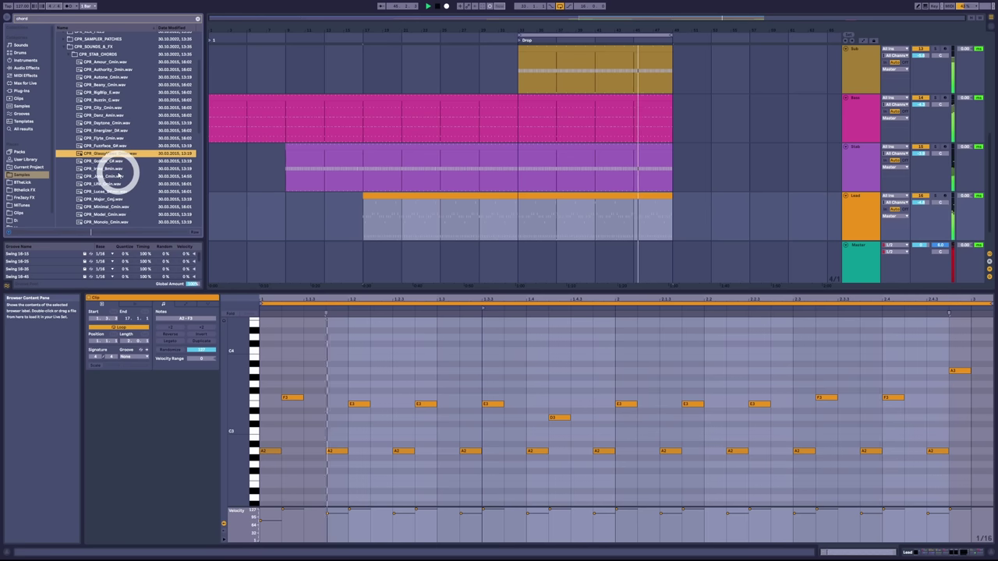
pyautogui.click(120, 169)
pyautogui.click(121, 176)
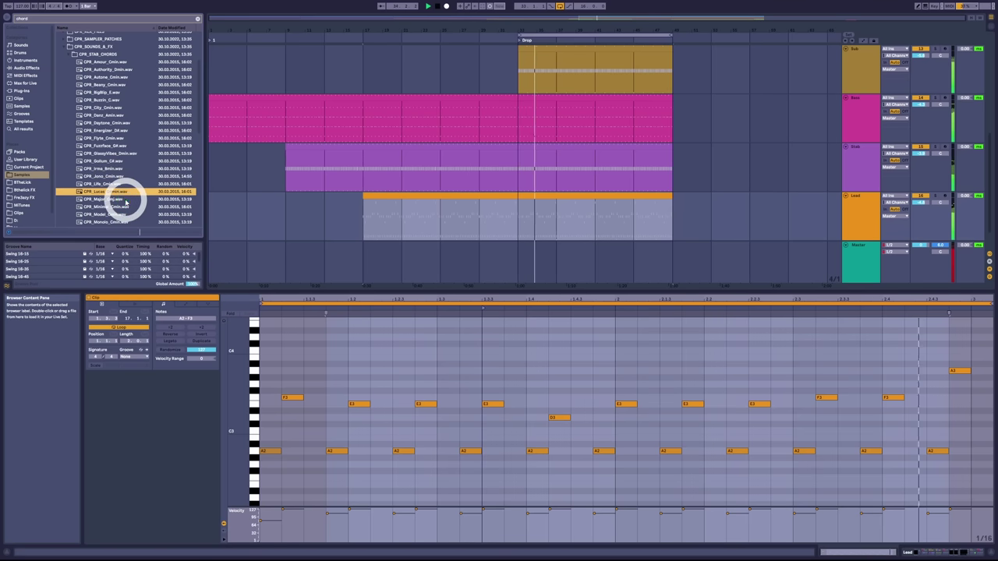
pyautogui.click(124, 201)
pyautogui.click(128, 208)
pyautogui.scroll(-1, 133, 204)
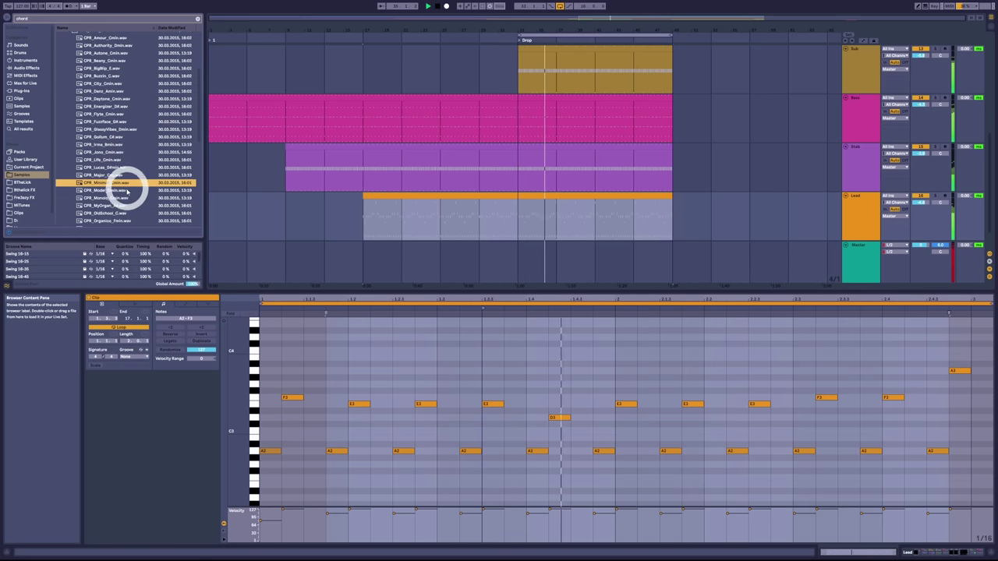
# Audition the remaining stab chord samples from CPR_Model_Cmin.wav down to CPR_Rouge_Amin.wav
pyautogui.click(126, 191)
pyautogui.click(125, 200)
pyautogui.click(124, 205)
pyautogui.scroll(-1, 126, 204)
pyautogui.click(128, 199)
pyautogui.click(126, 203)
pyautogui.scroll(-1, 124, 195)
pyautogui.click(123, 197)
pyautogui.scroll(-1, 123, 195)
pyautogui.click(122, 189)
pyautogui.click(123, 197)
pyautogui.click(122, 202)
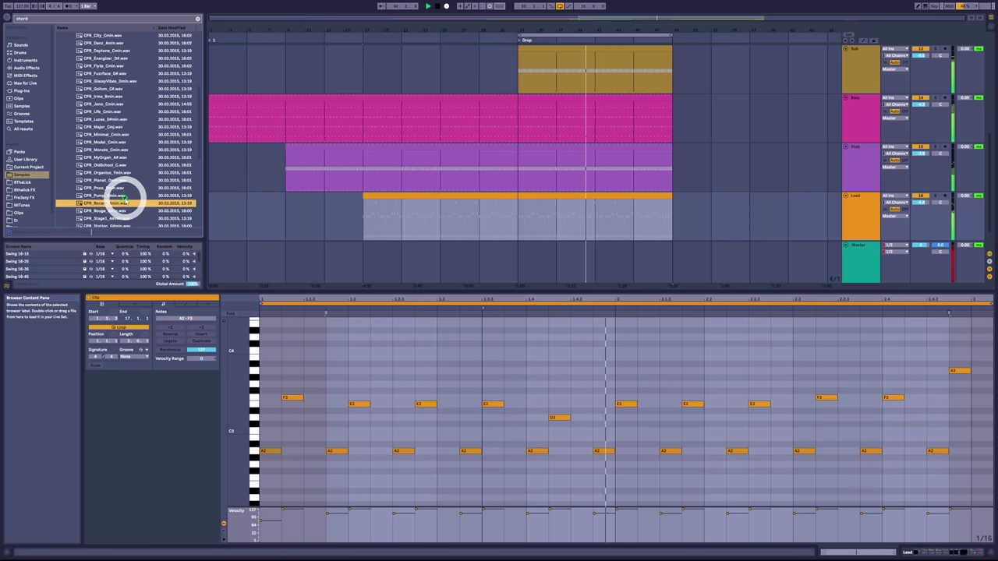
pyautogui.scroll(-1, 128, 198)
pyautogui.click(130, 197)
# Go back up the stab chords and audition the MyOrgan, Monolo and Model samples again
pyautogui.scroll(1, 131, 172)
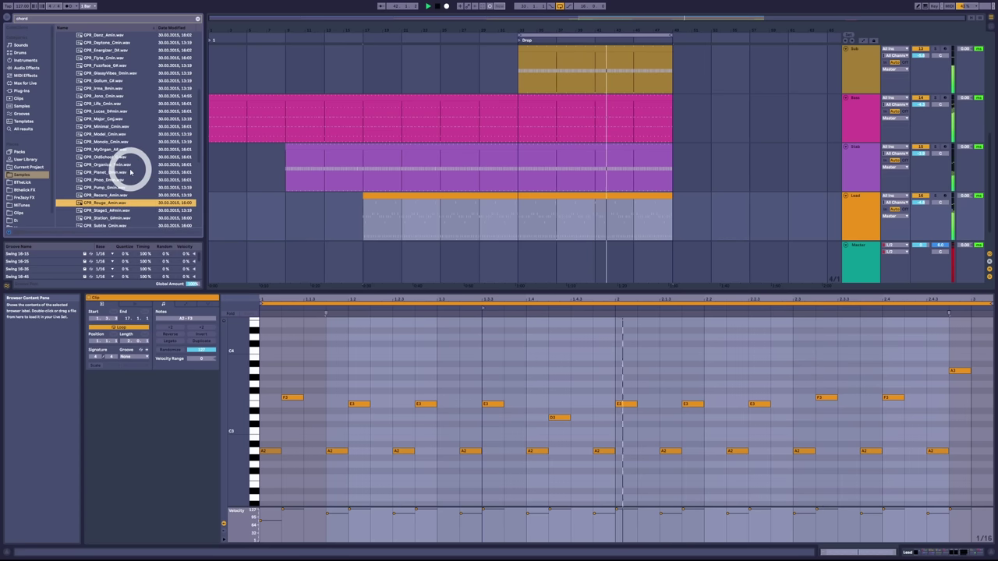
pyautogui.click(126, 151)
pyautogui.click(127, 142)
pyautogui.click(127, 135)
pyautogui.click(130, 136)
# Turn the Lead track far down and load CPR_Model_Cmin.wav into a Simpler on a new MIDI track below it
pyautogui.moveTo(129, 136); pyautogui.dragTo(841, 212)
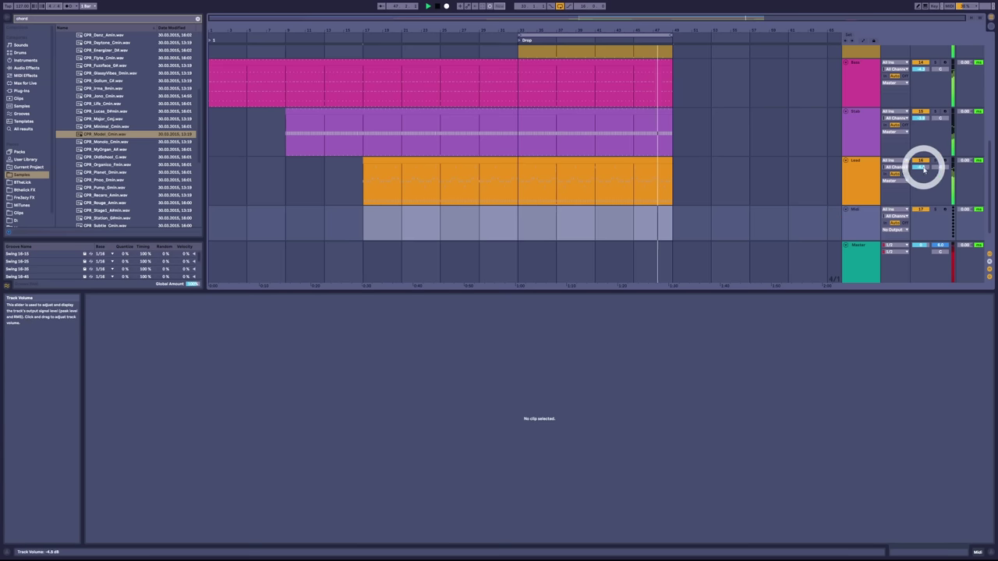
pyautogui.moveTo(924, 167); pyautogui.dragTo(923, 168)
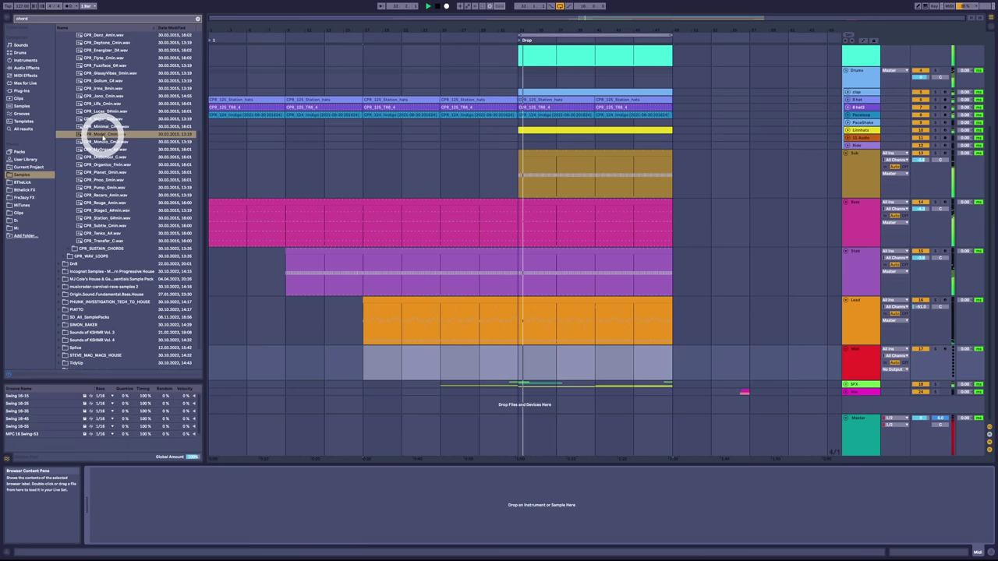
pyautogui.click(101, 134)
# Create a MIDI clip on the new track spanning the drop, with a C3 note at the start of its four-bar loop
pyautogui.moveTo(502, 366); pyautogui.dragTo(526, 356)
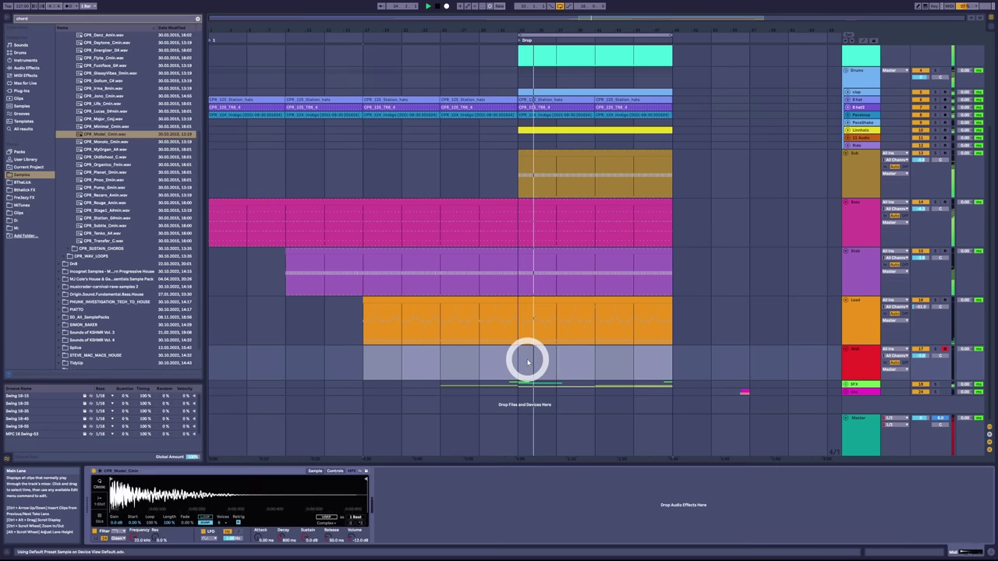
pyautogui.doubleClick(569, 365)
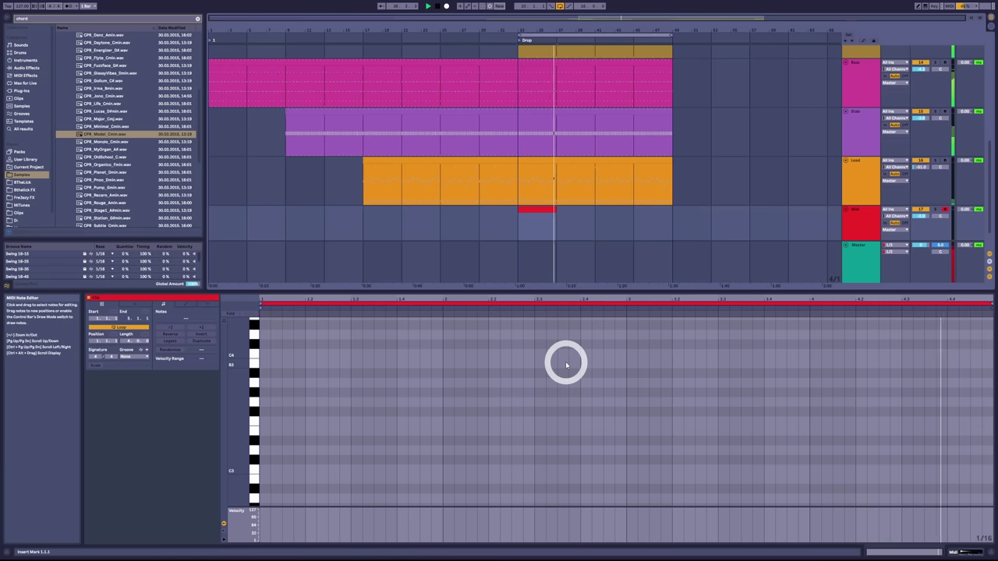
pyautogui.moveTo(553, 212); pyautogui.dragTo(674, 211)
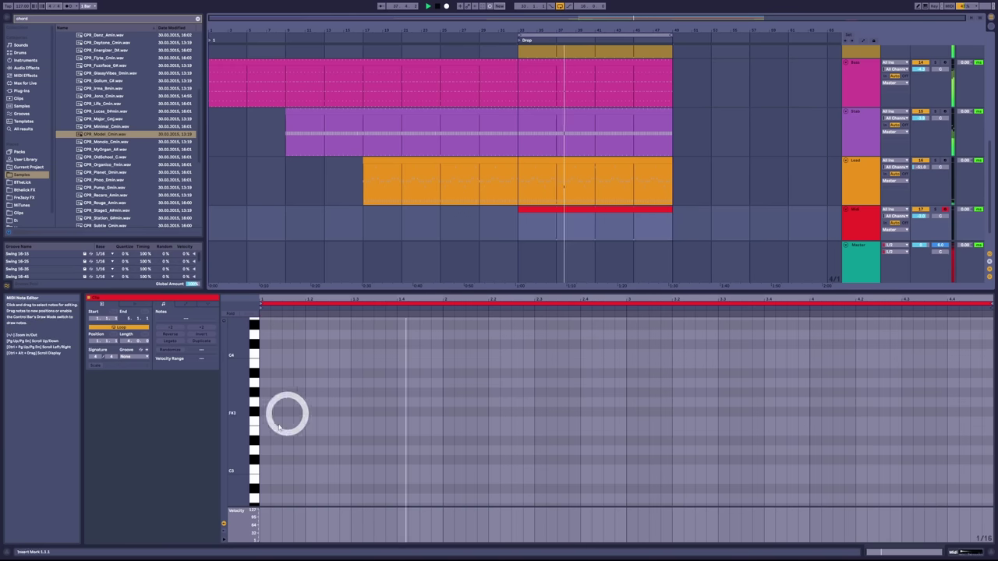
pyautogui.doubleClick(263, 470)
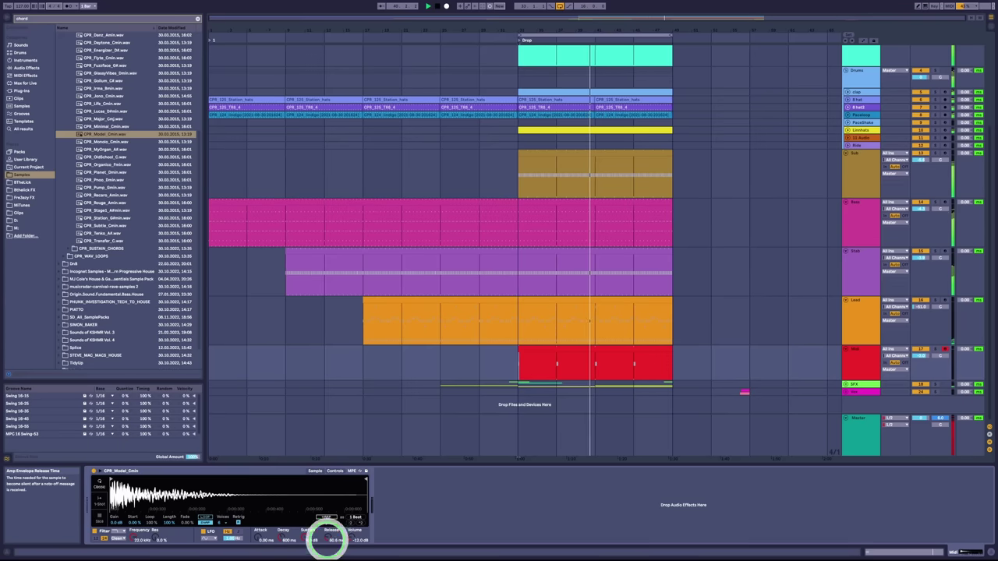
# Raise the Simpler's release and output volume, and transpose the clip's chord note up four semitones to E3
pyautogui.moveTo(327, 538); pyautogui.dragTo(350, 535)
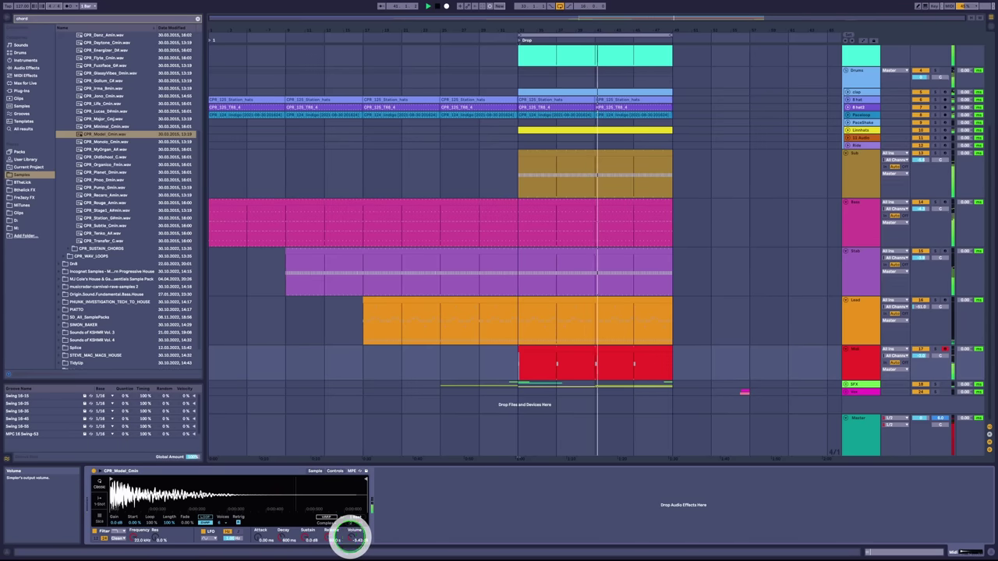
pyautogui.doubleClick(570, 350)
pyautogui.click(272, 482)
pyautogui.click(279, 468)
pyautogui.press('Up')
pyautogui.press('Up')
pyautogui.press('Up')
pyautogui.press('Up')
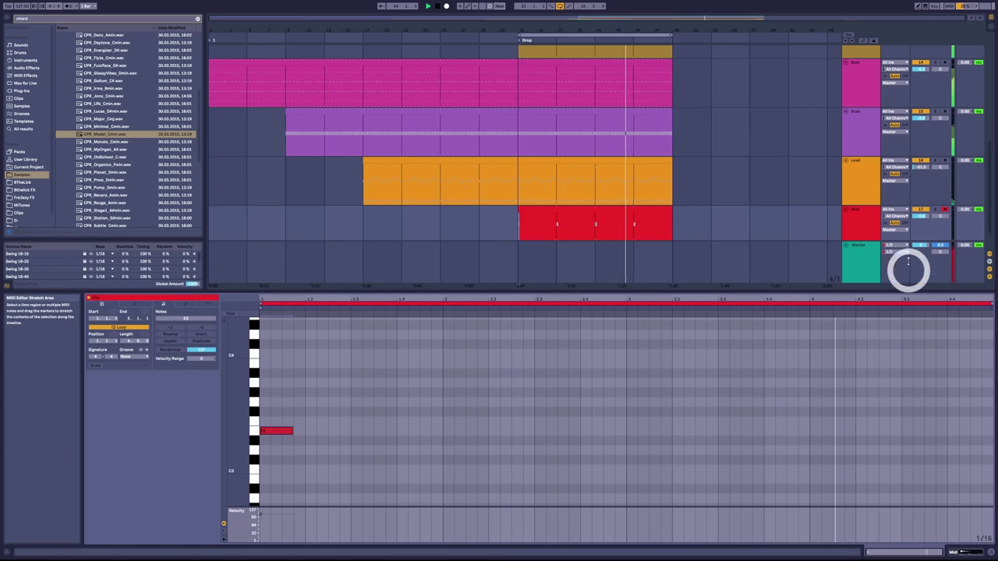
# Adjust the chord track's volume, trying 0.0 dB before pulling it lower against the other layers
pyautogui.click(921, 217)
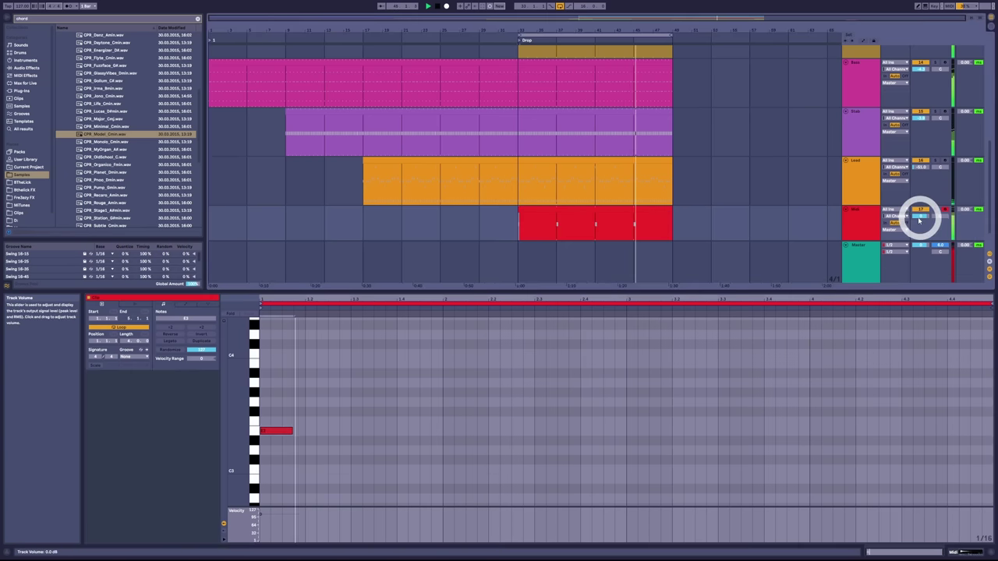
pyautogui.click(304, 449)
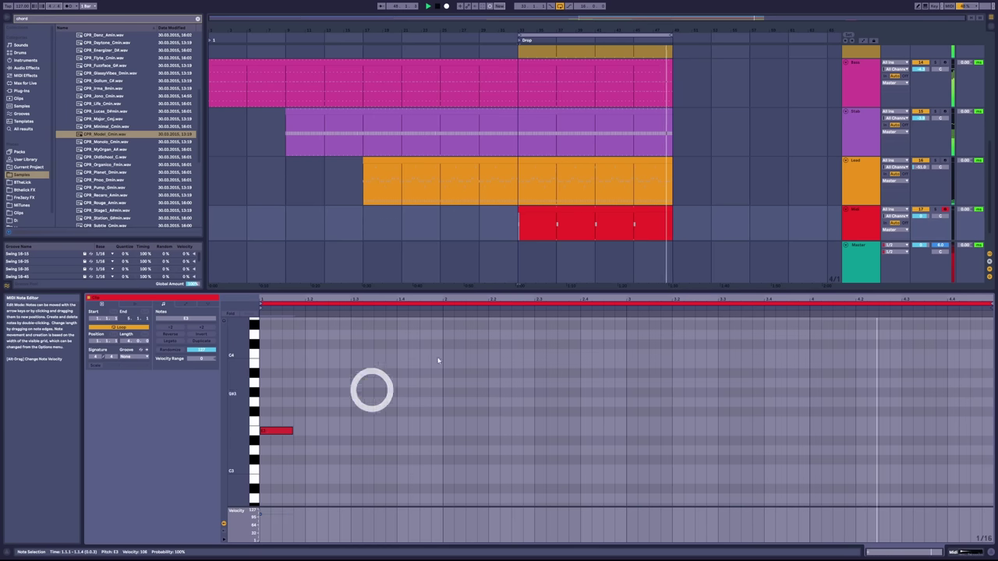
pyautogui.moveTo(924, 220); pyautogui.dragTo(924, 221)
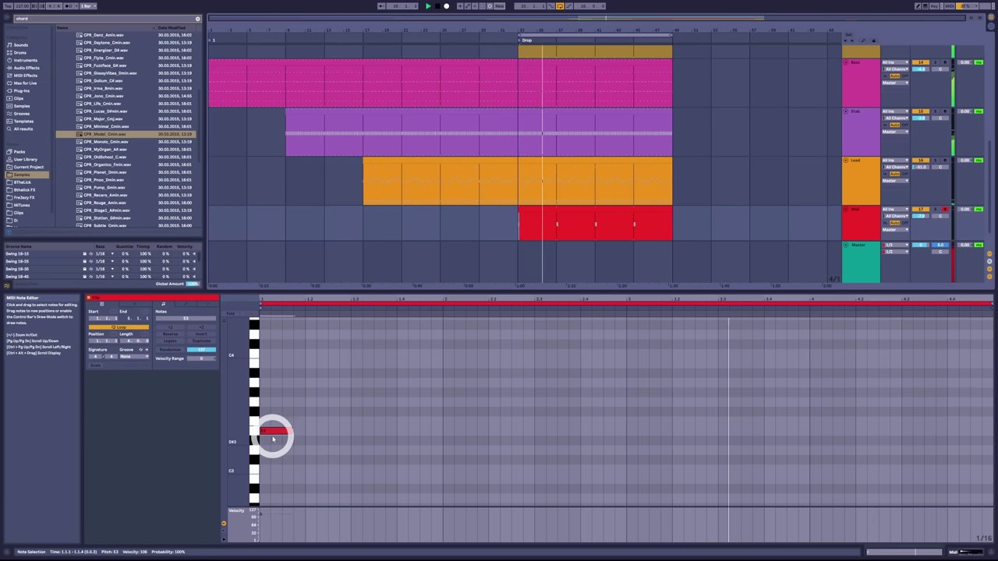
# Add two more E3 notes around the start of bar 2 and shorten the clip's loop to two bars
pyautogui.moveTo(273, 439)
pyautogui.mouseDown()
pyautogui.moveTo(617, 436)
pyautogui.moveTo(434, 432)
pyautogui.moveTo(454, 433)
pyautogui.moveTo(444, 429)
pyautogui.mouseUp()
pyautogui.doubleClick(477, 432)
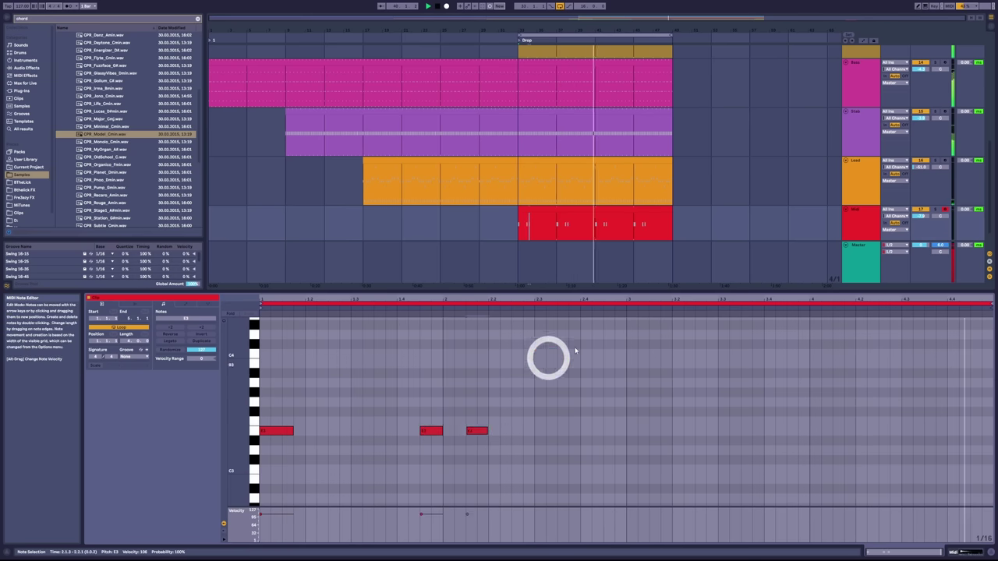
pyautogui.click(623, 304)
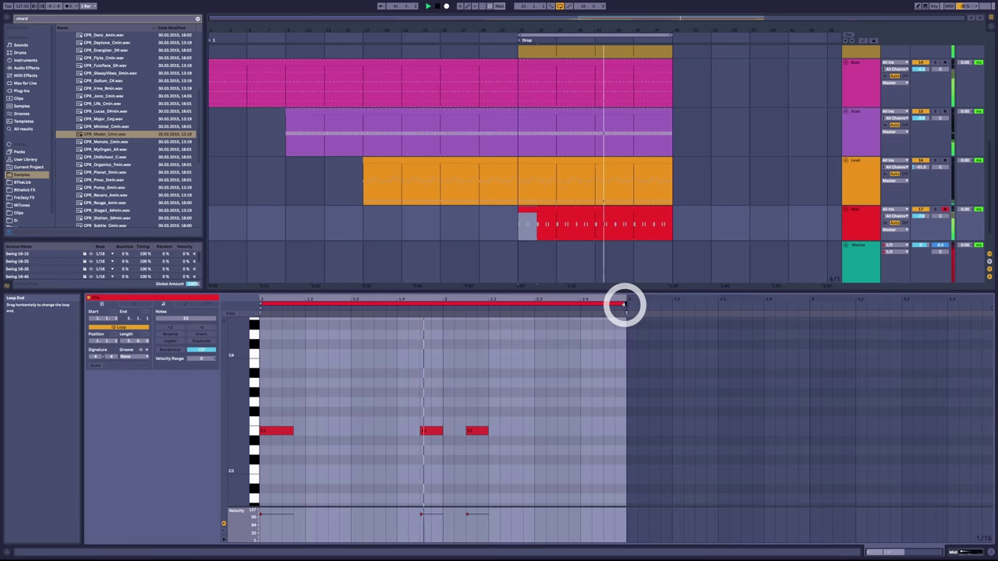
# Place the two later E3 notes back to back from 1.4.4 to 2.1.4 and shorten the first note
pyautogui.moveTo(434, 428); pyautogui.dragTo(463, 433)
pyautogui.click(293, 432)
pyautogui.moveTo(293, 433); pyautogui.dragTo(284, 431)
pyautogui.moveTo(441, 401); pyautogui.dragTo(474, 431)
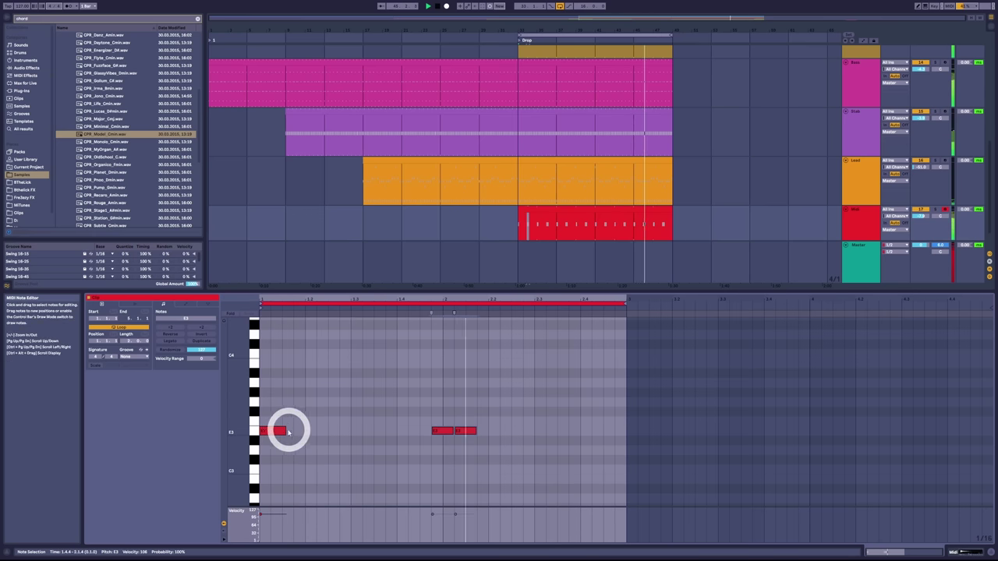
pyautogui.moveTo(285, 428); pyautogui.dragTo(281, 428)
# Add an EQ Eight after the chord Simpler and set up a low-cut filter at 122 Hz
pyautogui.click(857, 231)
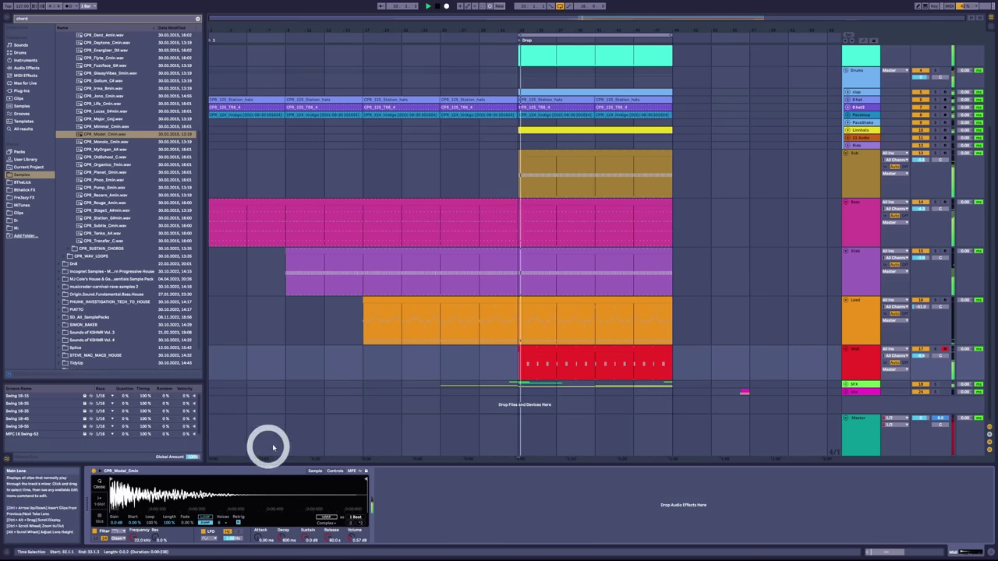
pyautogui.click(29, 20)
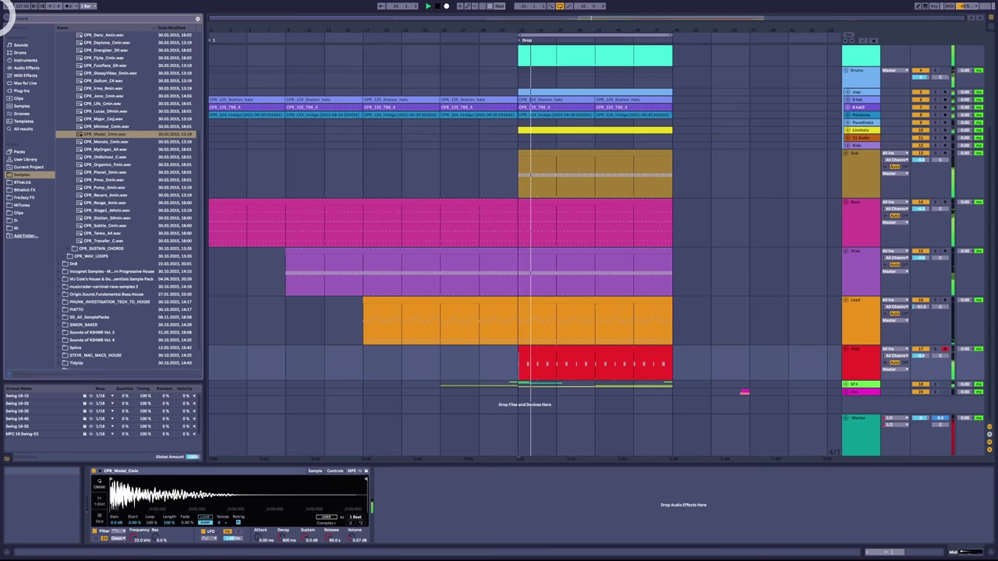
pyautogui.write('eq')
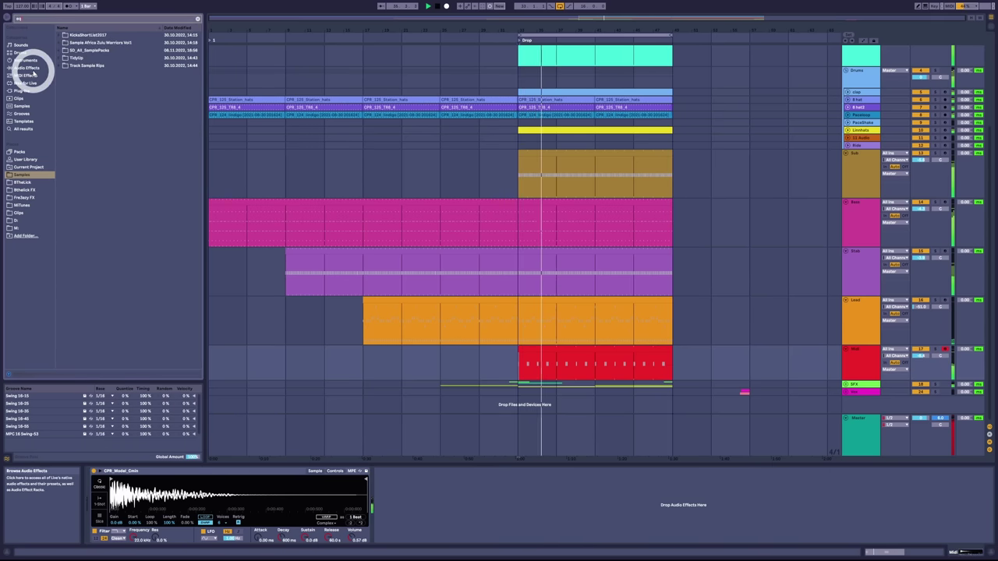
pyautogui.click(31, 68)
pyautogui.click(78, 50)
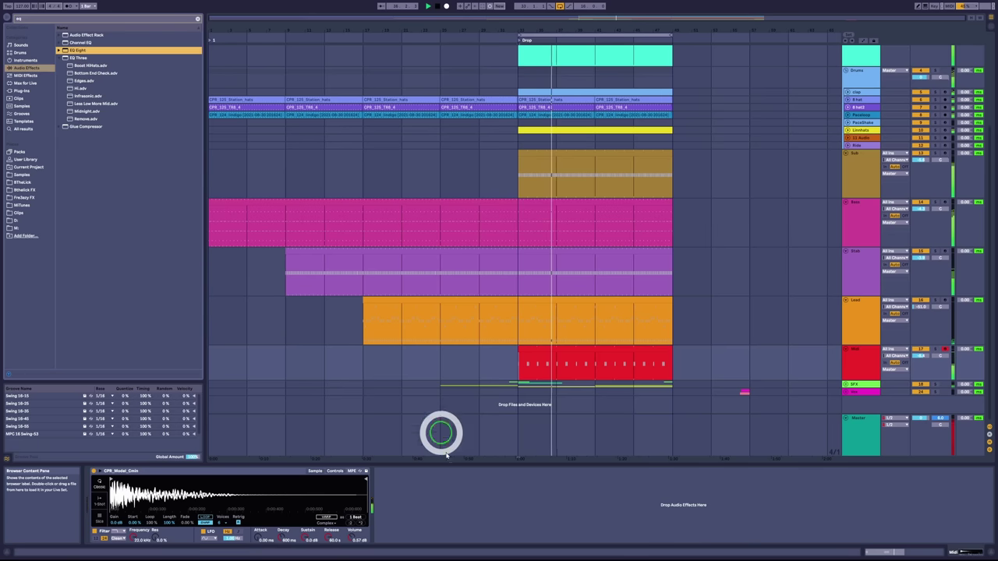
pyautogui.moveTo(443, 461); pyautogui.dragTo(397, 505)
pyautogui.moveTo(473, 546); pyautogui.dragTo(408, 535)
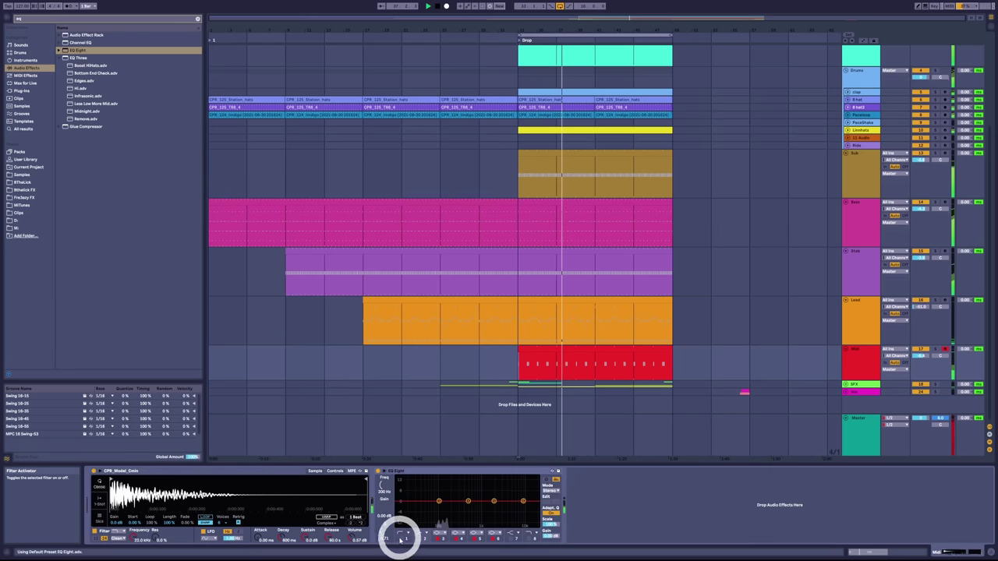
pyautogui.moveTo(386, 491); pyautogui.dragTo(383, 490)
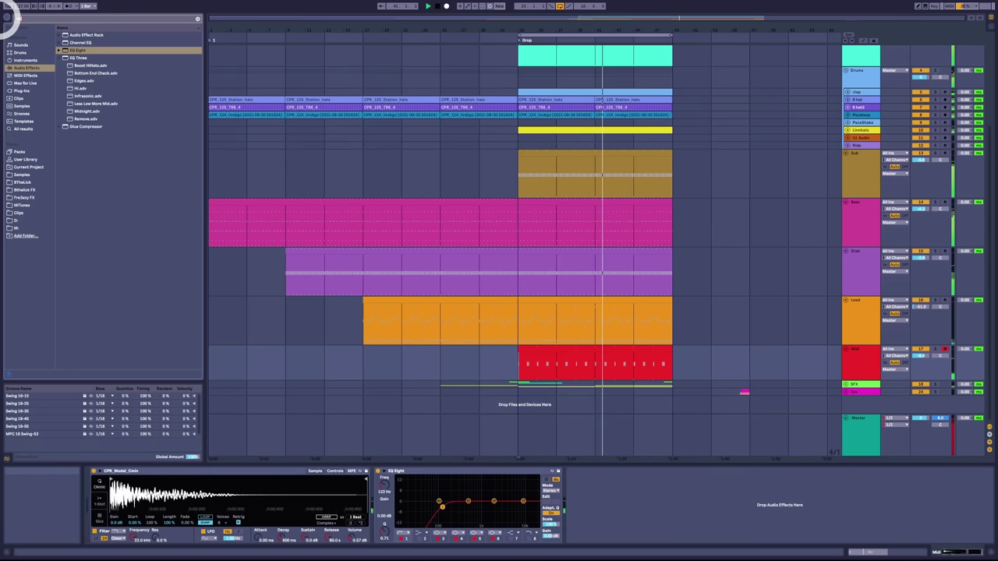
# Add the Bthelick - DelayTape rack after the EQ Eight and set its send to -14.0 dB
pyautogui.write('del')
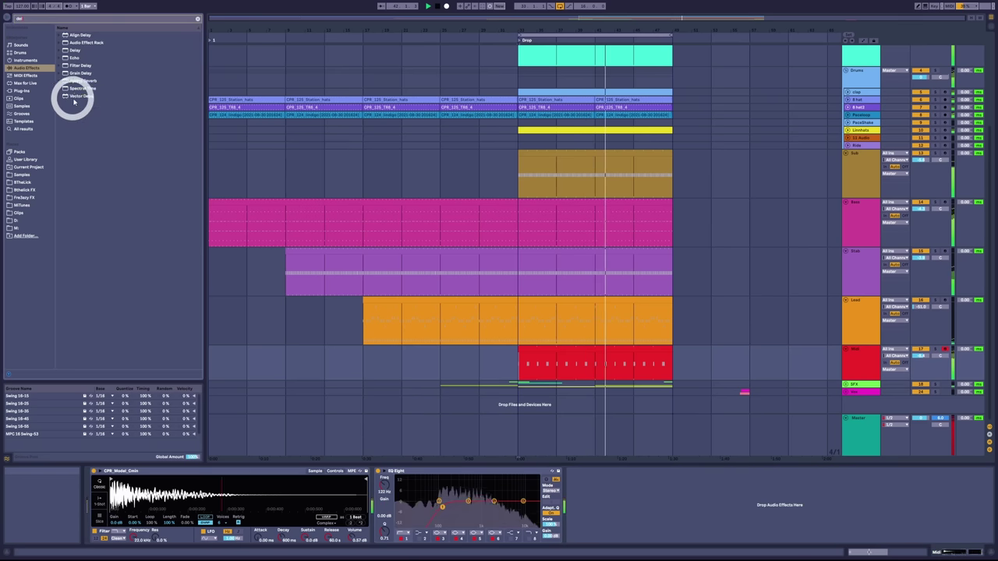
pyautogui.click(25, 190)
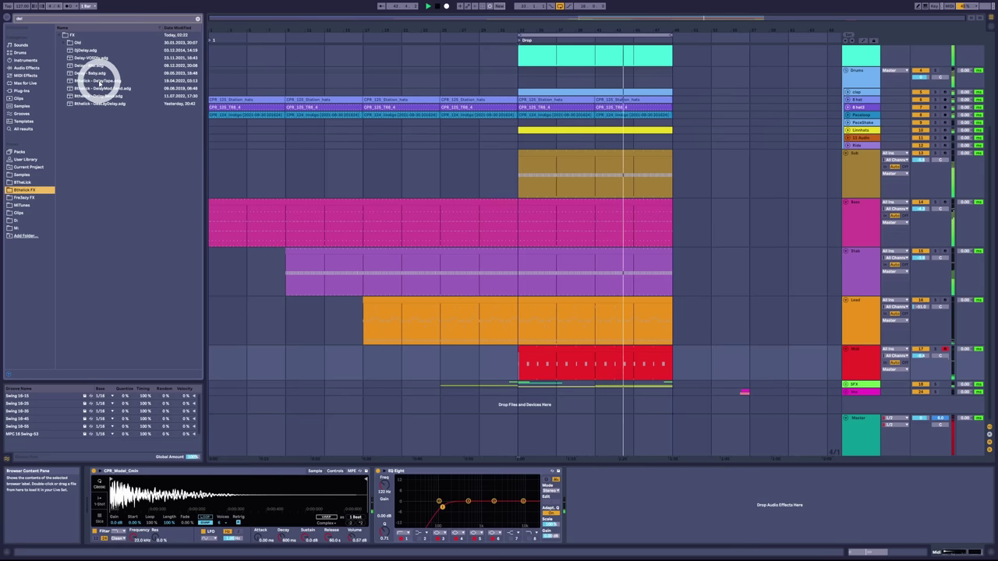
pyautogui.click(94, 81)
pyautogui.moveTo(97, 76); pyautogui.dragTo(585, 494)
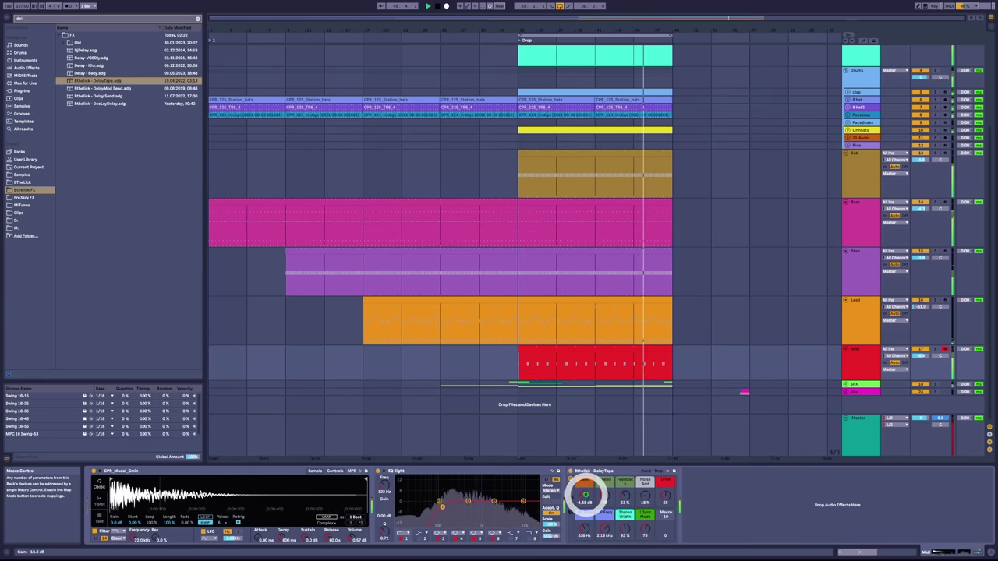
pyautogui.moveTo(585, 494); pyautogui.dragTo(590, 489)
pyautogui.click(317, 232)
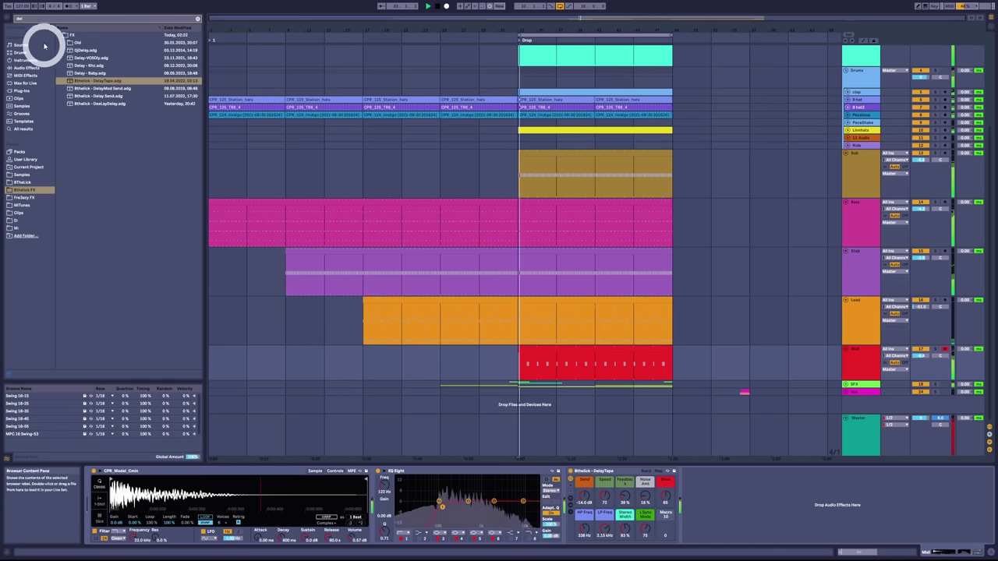
# Add the Reverb - Dragonfly rack after the delay, adjust its send level and set its size to 41
pyautogui.press('space')
pyautogui.write('rev')
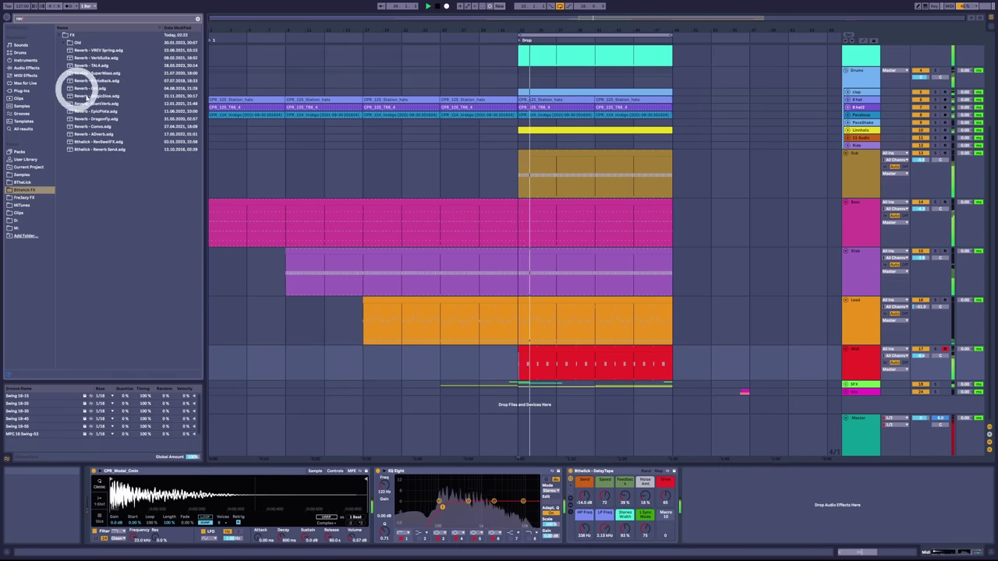
pyautogui.moveTo(109, 115); pyautogui.dragTo(696, 499)
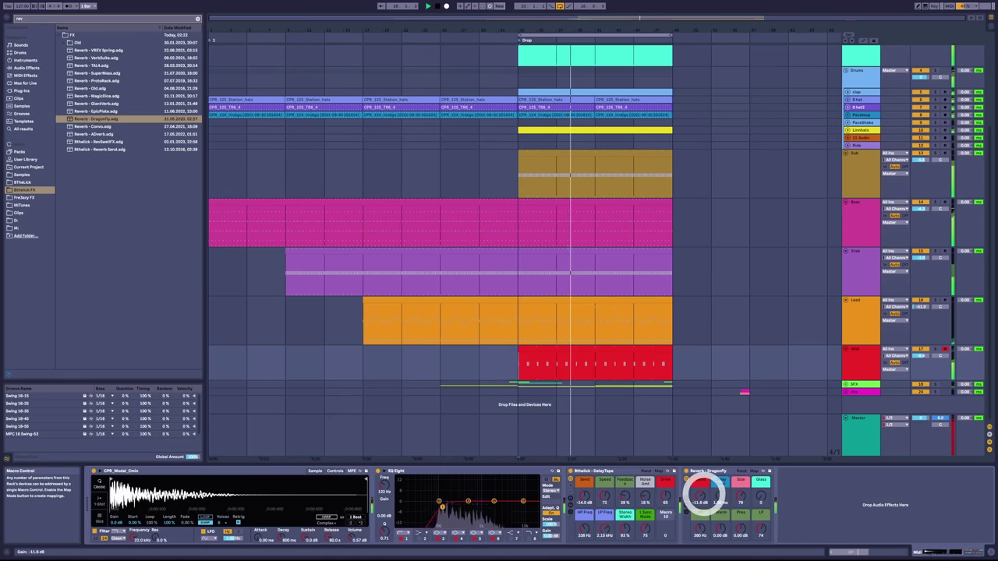
pyautogui.click(739, 496)
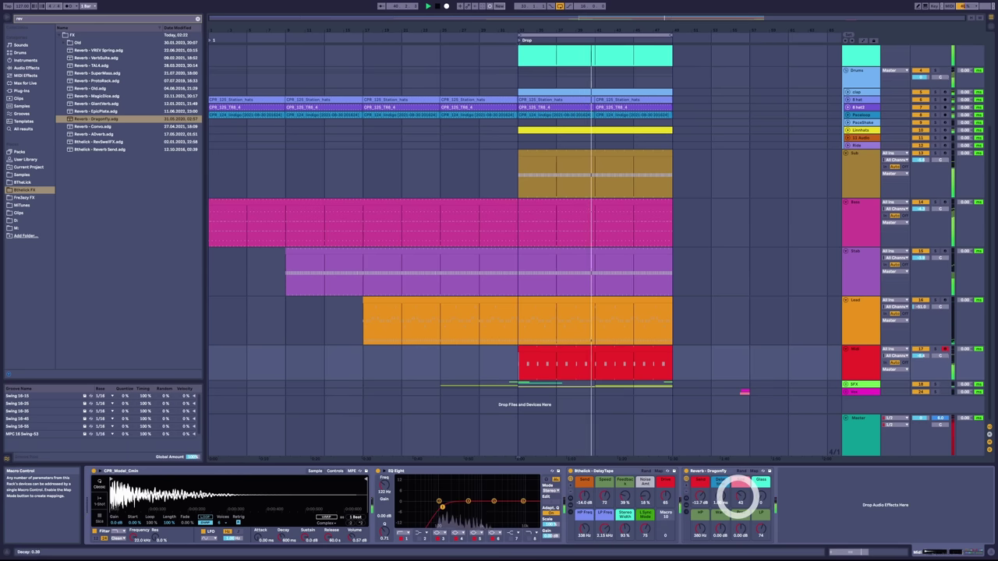
pyautogui.moveTo(738, 496); pyautogui.dragTo(737, 499)
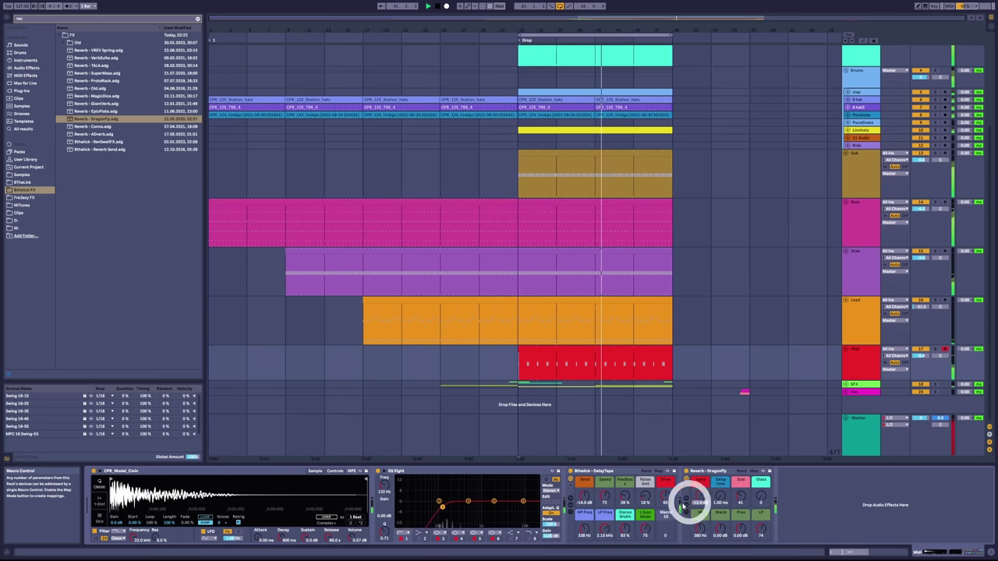
# Set the chord EQ's high-cut band to 876 Hz and raise its low-cut band to 177 Hz
pyautogui.click(533, 540)
pyautogui.click(383, 484)
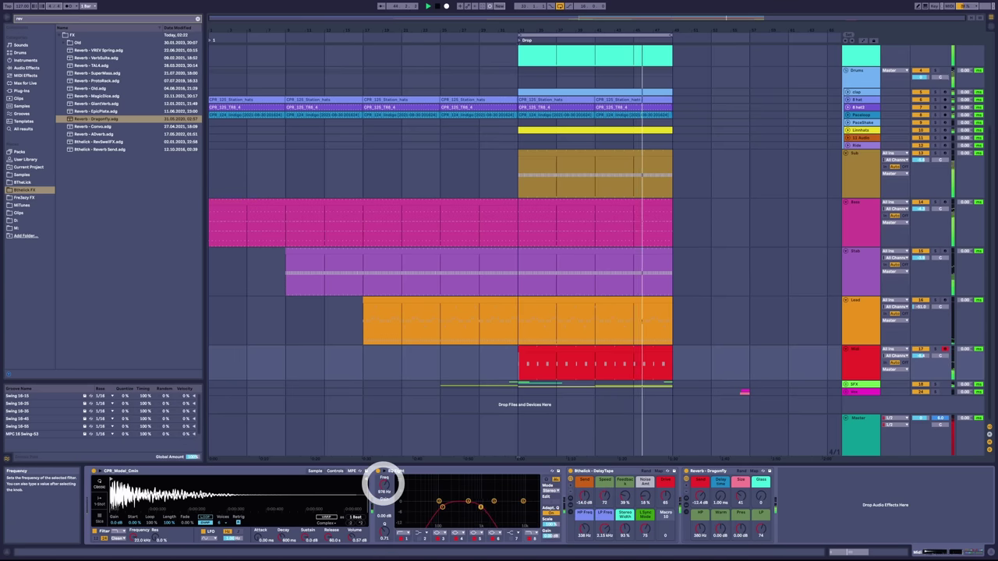
pyautogui.click(413, 504)
pyautogui.click(411, 543)
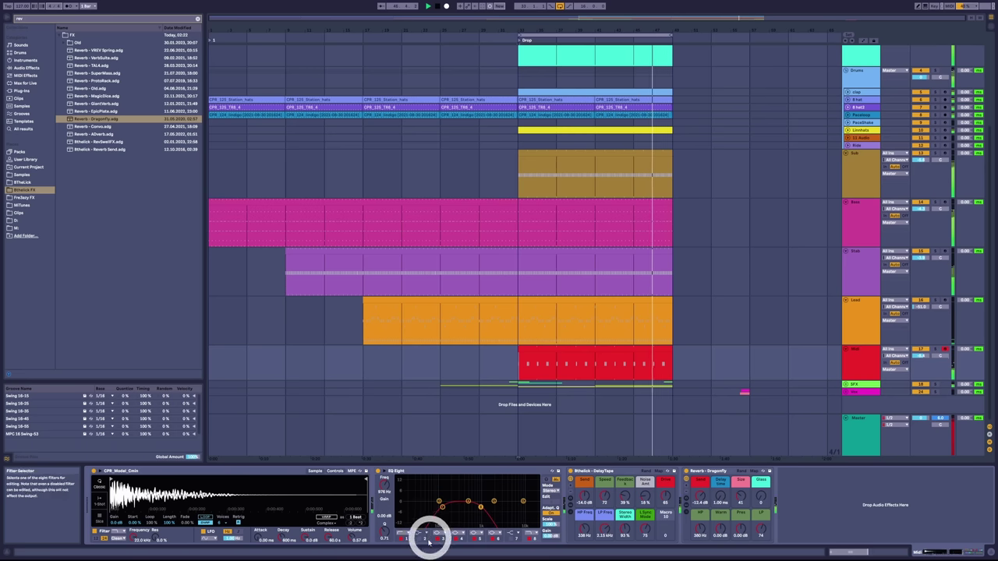
pyautogui.click(383, 483)
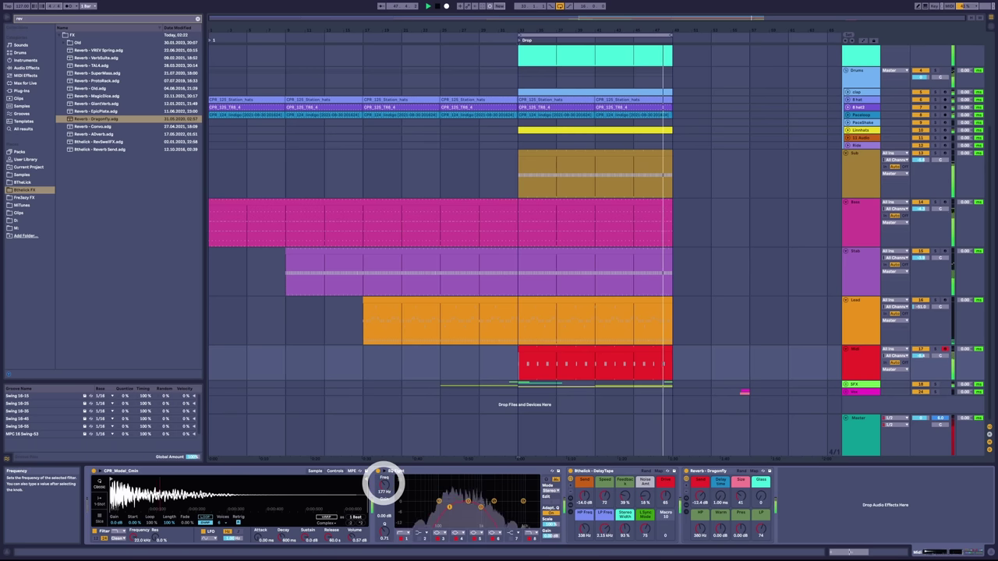
# Turn off the unused middle bands of the chord EQ, keeping only the low cut and high cut
pyautogui.click(441, 539)
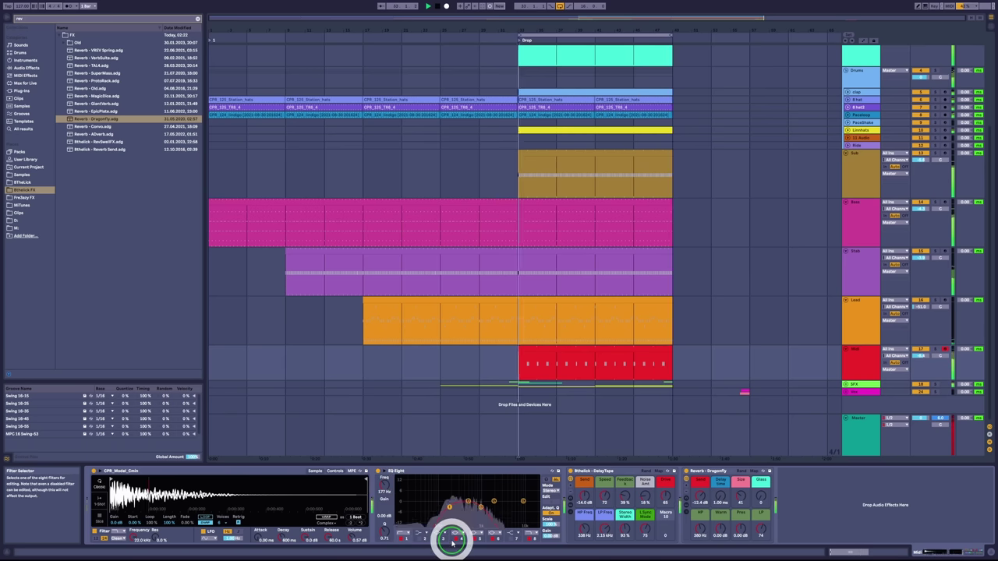
pyautogui.click(453, 538)
pyautogui.click(489, 538)
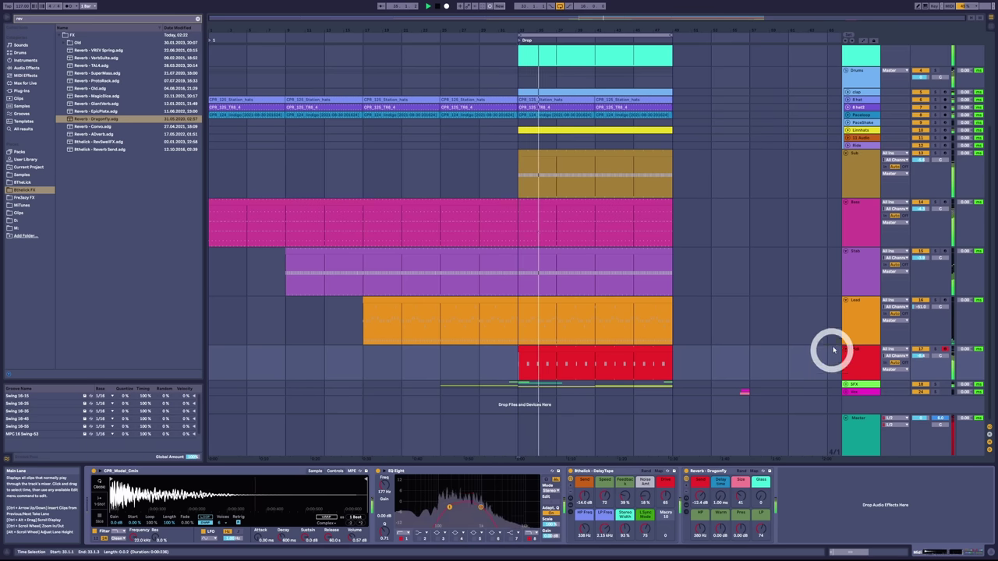
# Copy the sidechain Compressor from the Bass track to the end of the red chord track's device chain
pyautogui.click(858, 329)
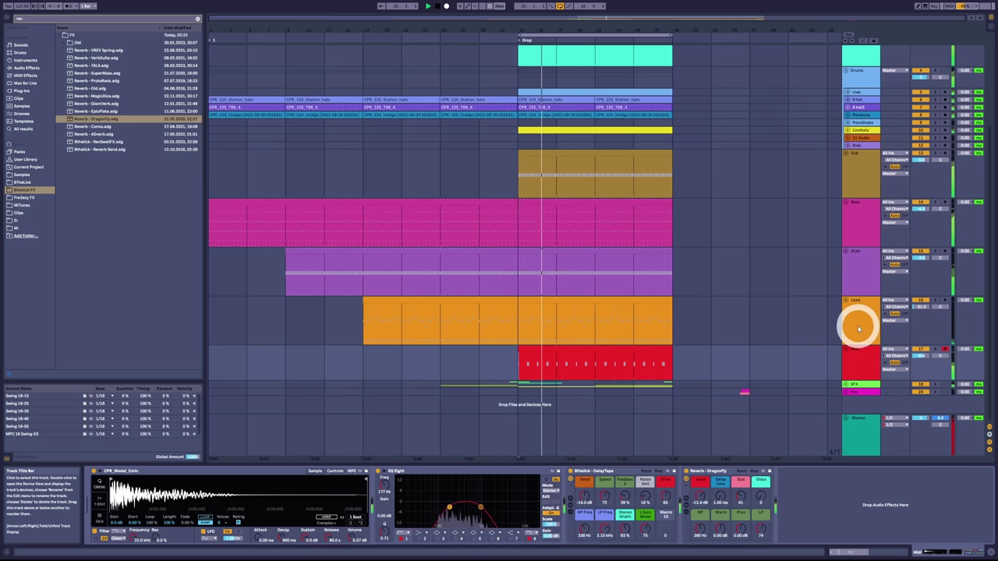
pyautogui.click(862, 235)
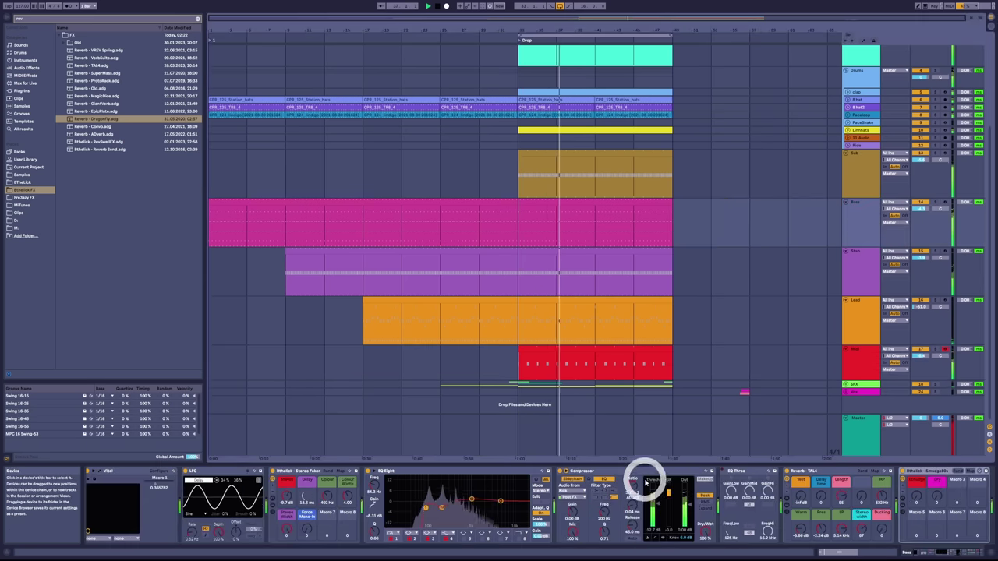
pyautogui.click(866, 367)
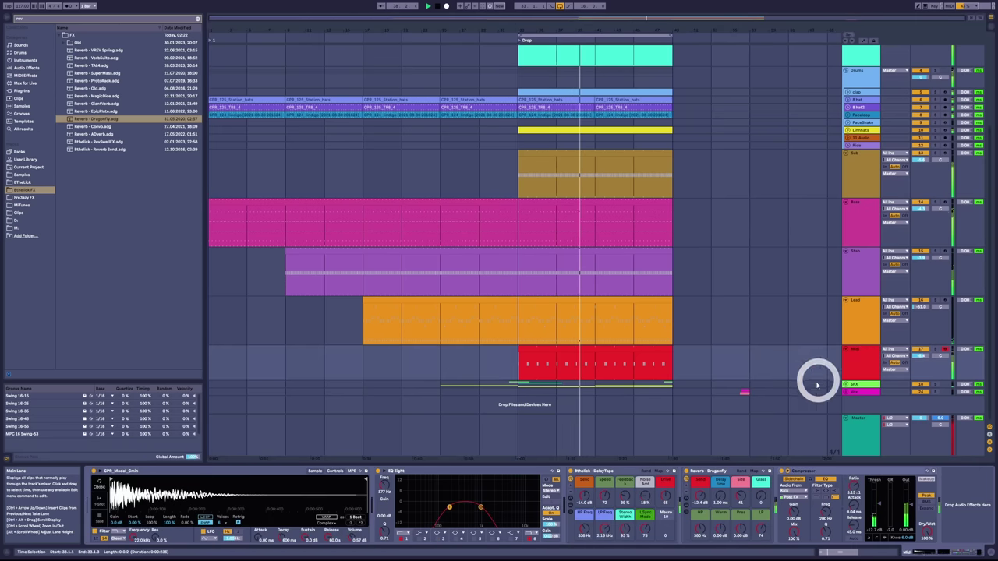
# Show the chord Compressor's activity view, lower its threshold, lengthen its release and set Dry/Wet to 67 %
pyautogui.click(877, 539)
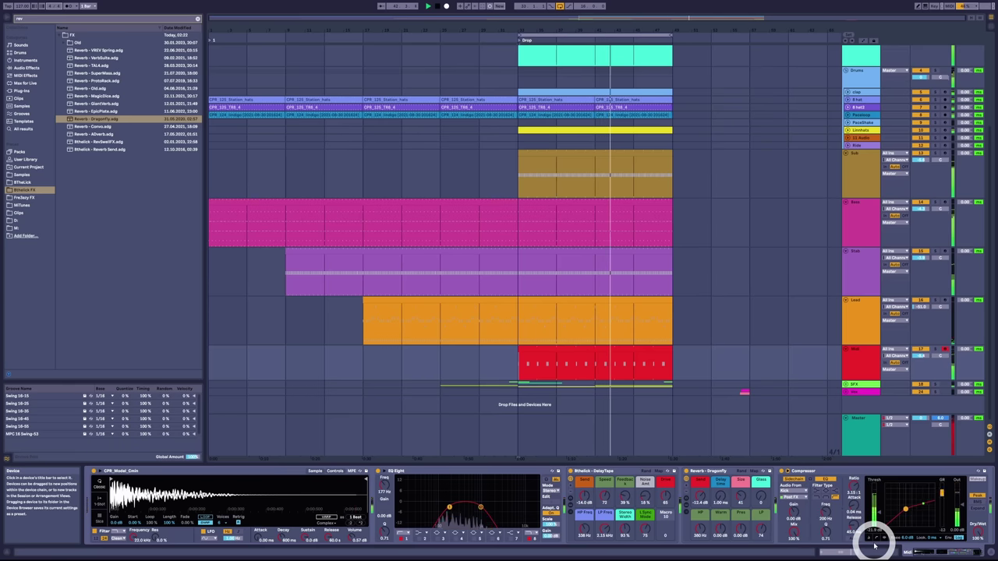
pyautogui.click(885, 538)
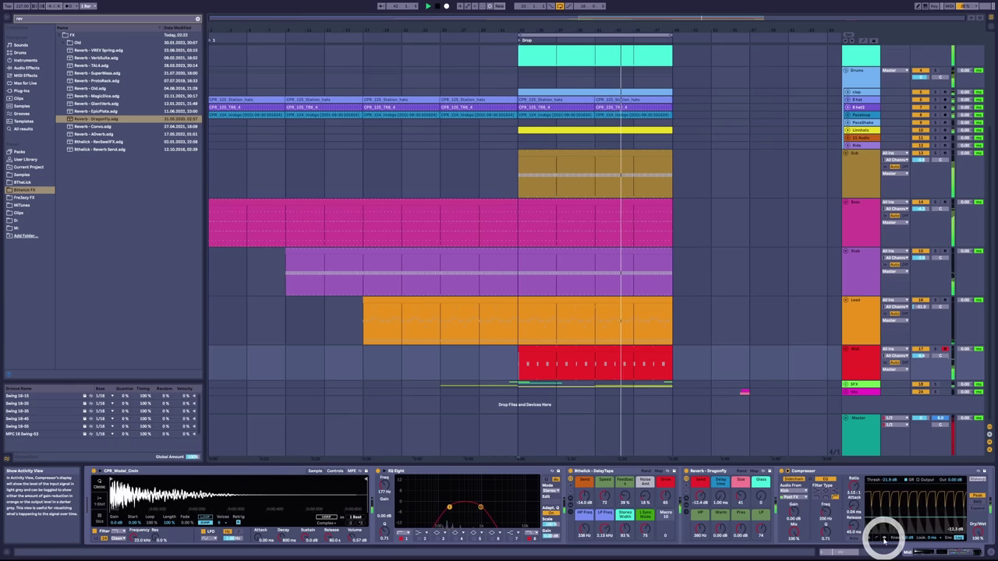
pyautogui.moveTo(884, 515); pyautogui.dragTo(884, 520)
pyautogui.moveTo(854, 525); pyautogui.dragTo(853, 515)
pyautogui.click(594, 349)
pyautogui.moveTo(977, 531); pyautogui.dragTo(977, 550)
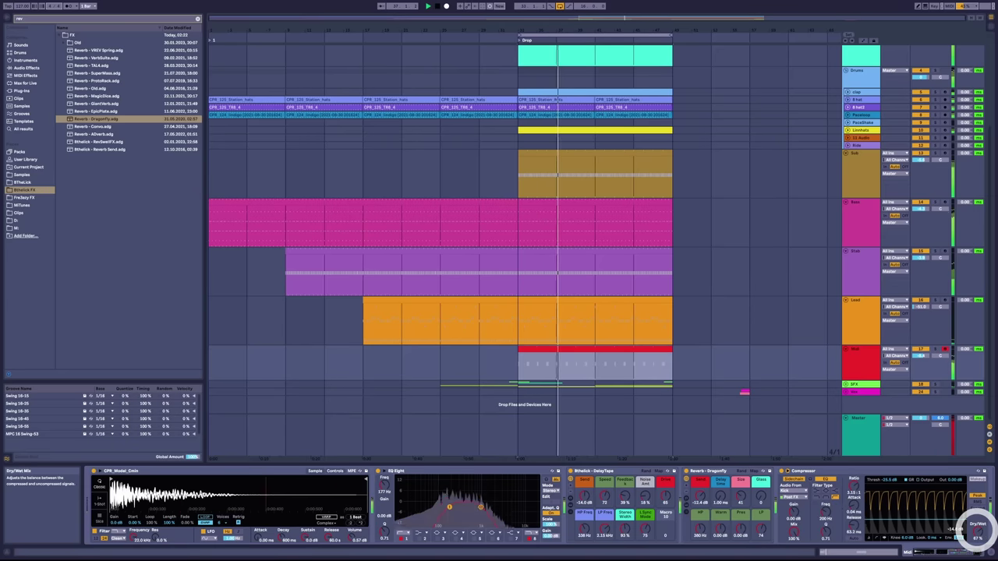
pyautogui.click(864, 363)
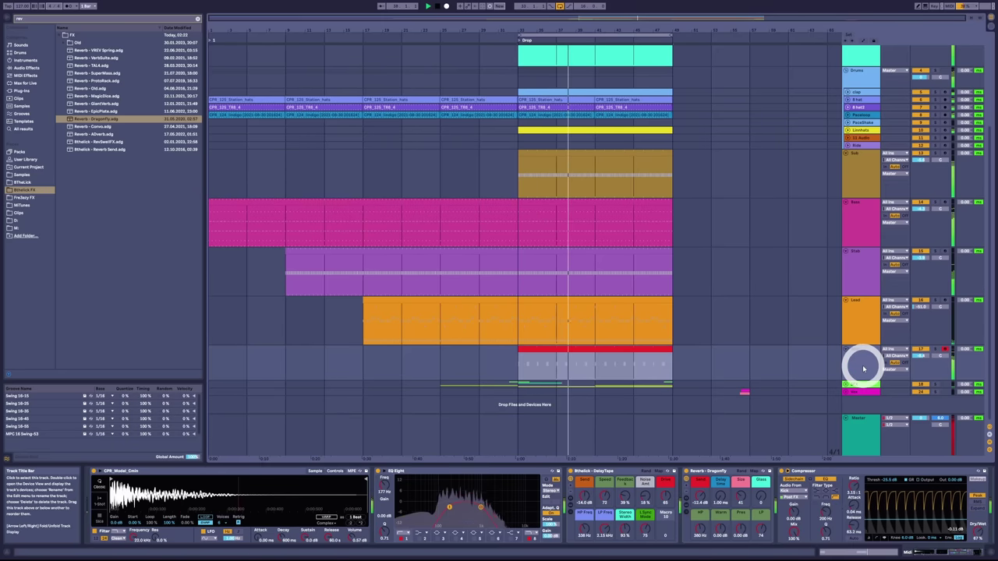